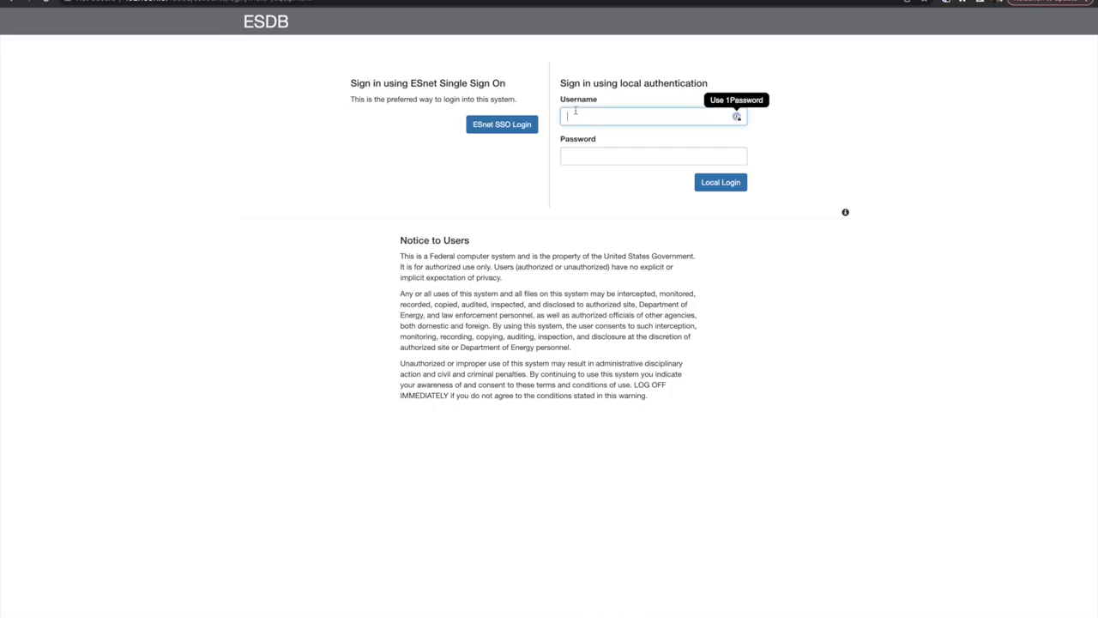
- Sign in to ESDB with a local login, entering the account password
type("esdb")
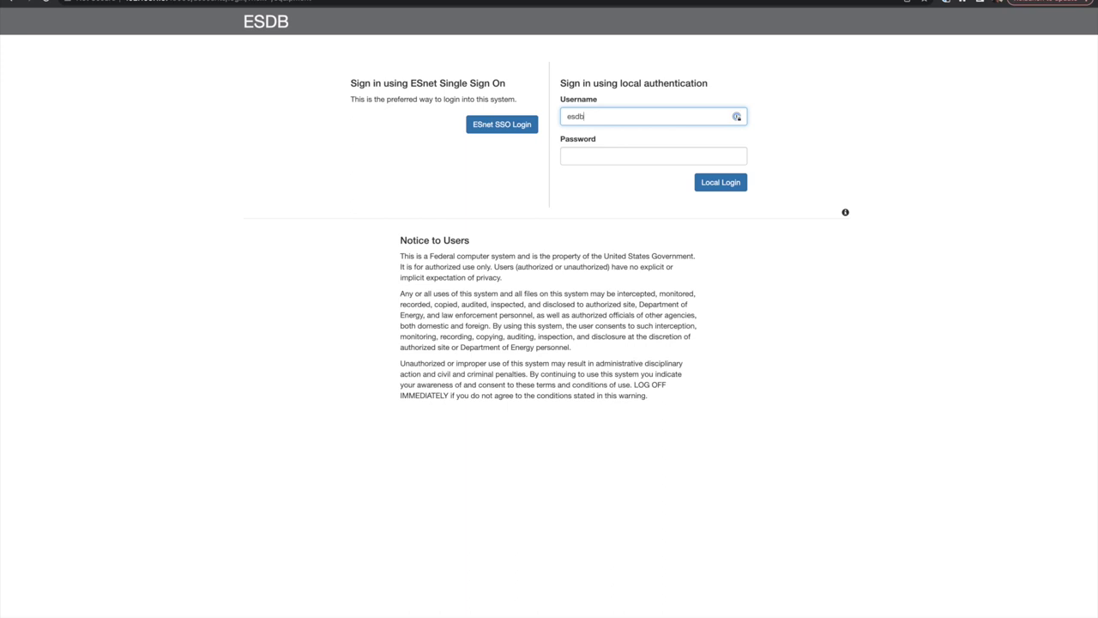
left_click(592, 156)
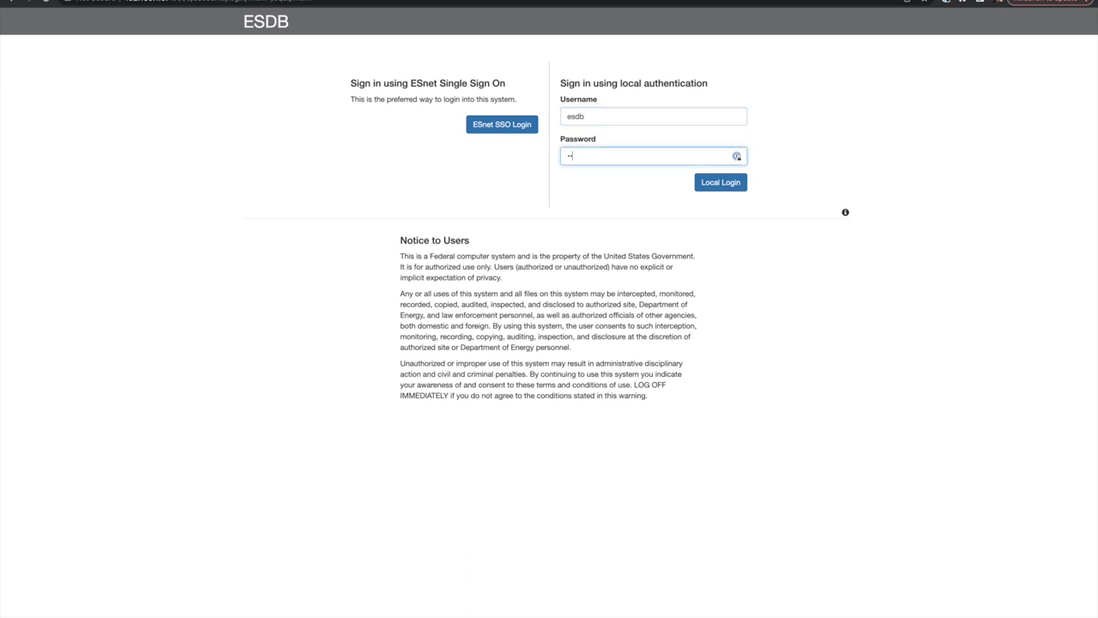
key("Return")
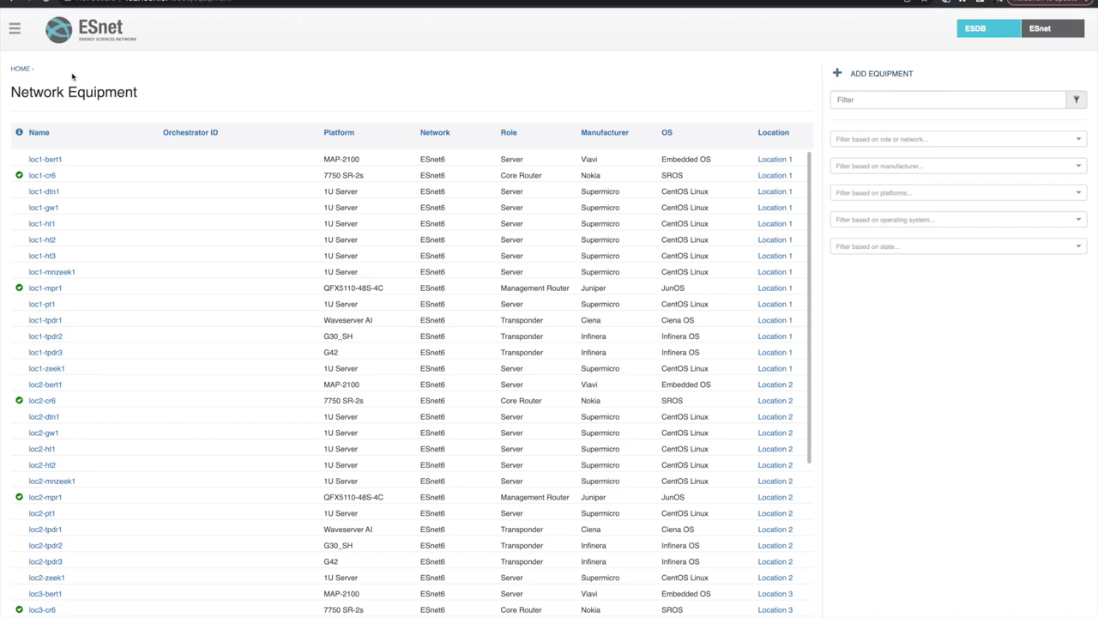
- Check that loc1-cr6 and loc2-cr6 appear in ESDB's Network Equipment list
left_click(14, 28)
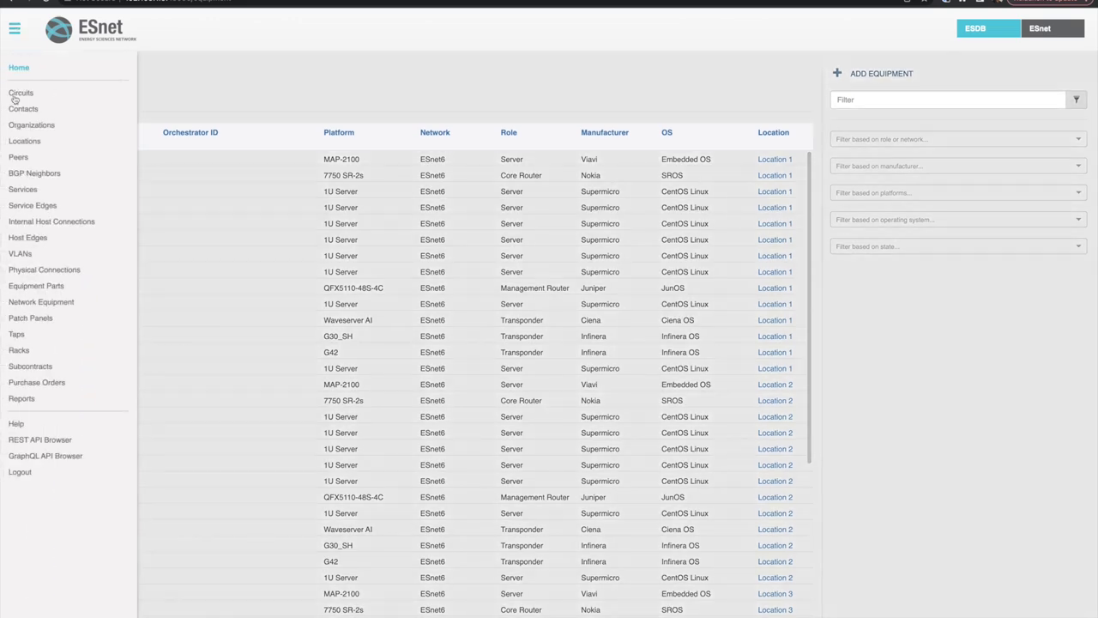
left_click(30, 301)
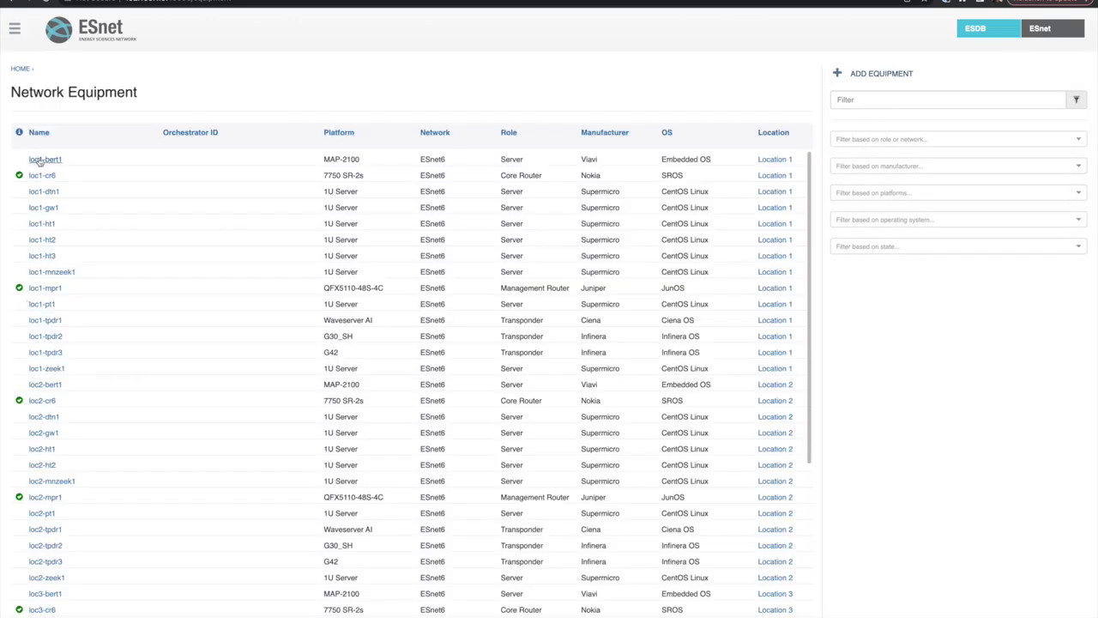
scroll(43, 250, "down", 5)
scroll(43, 250, "down", 1)
scroll(43, 250, "up", 6)
key("ctrl+Tab")
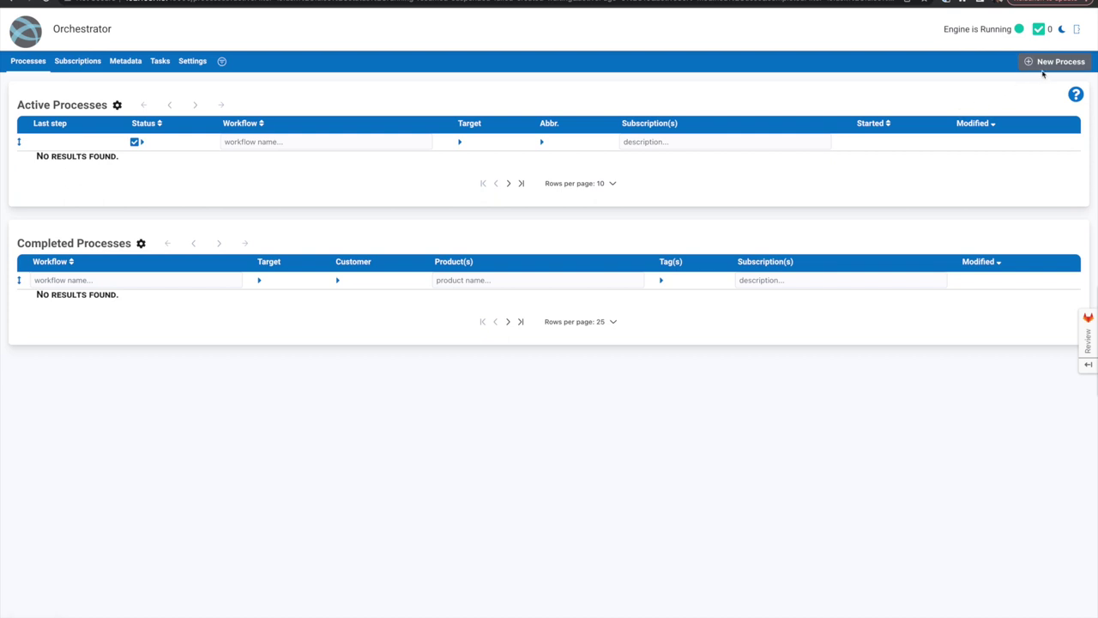
- Start a new Enroll Core Router process for node loc1-cr6
left_click(1055, 62)
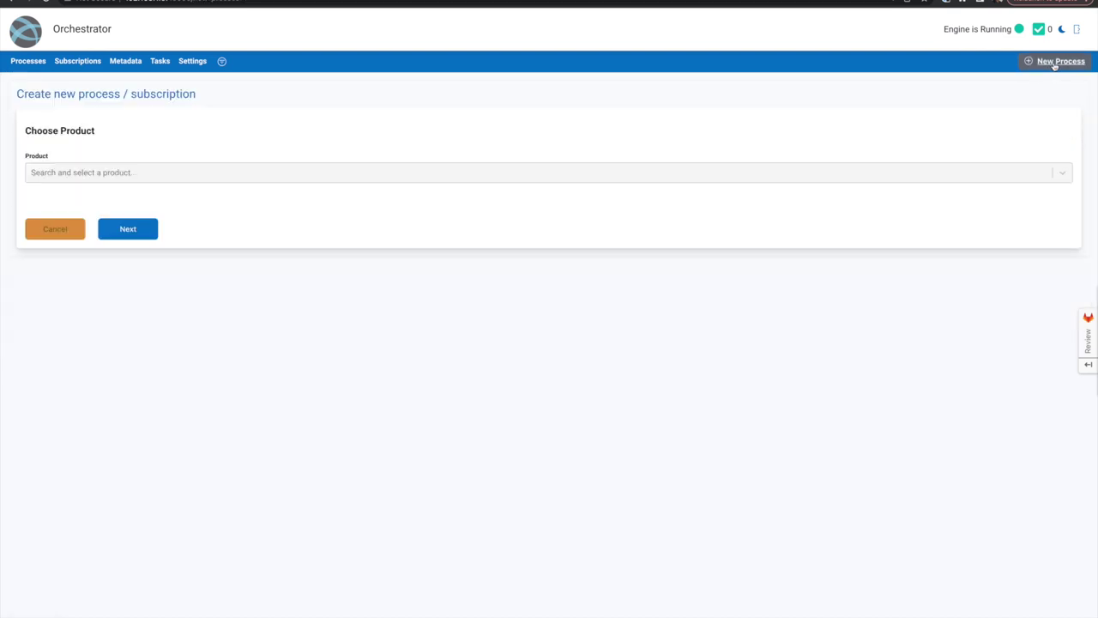
left_click(196, 172)
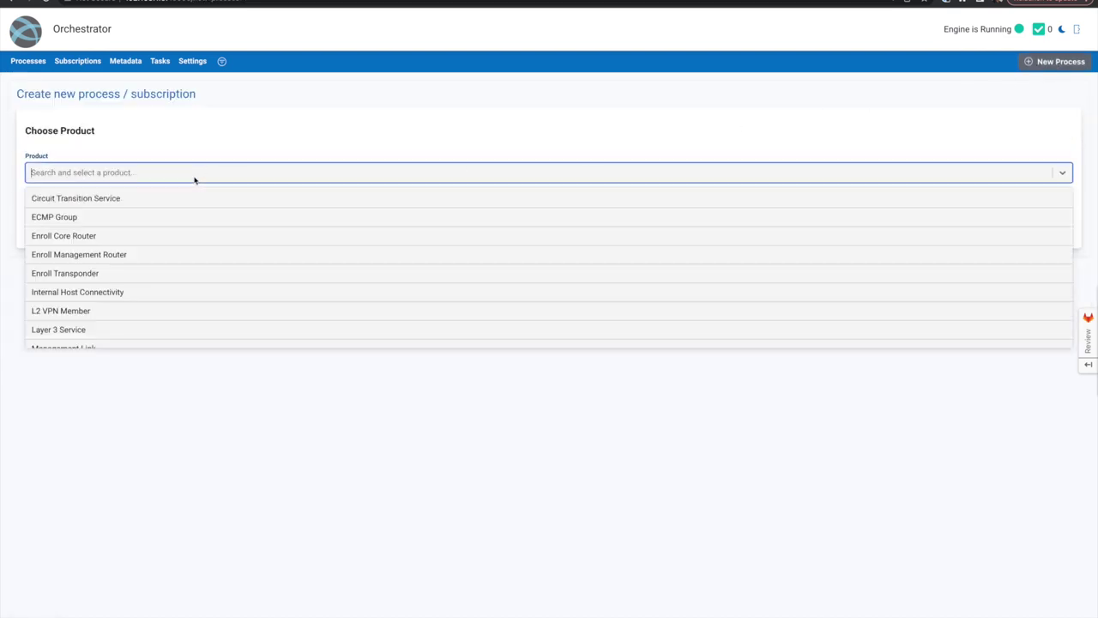
left_click(95, 241)
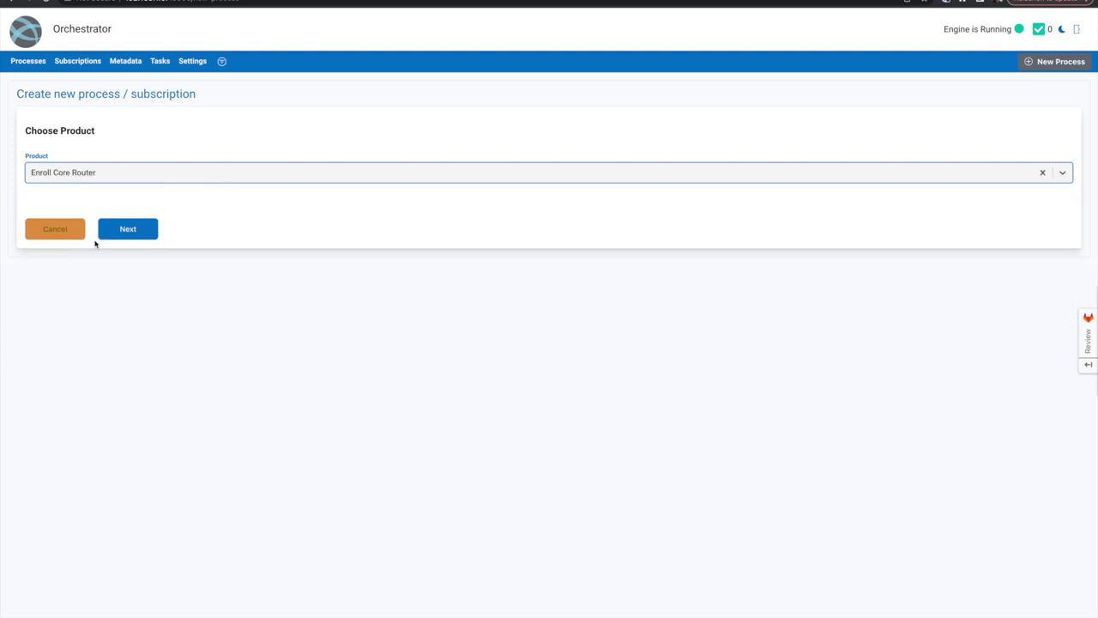
left_click(127, 234)
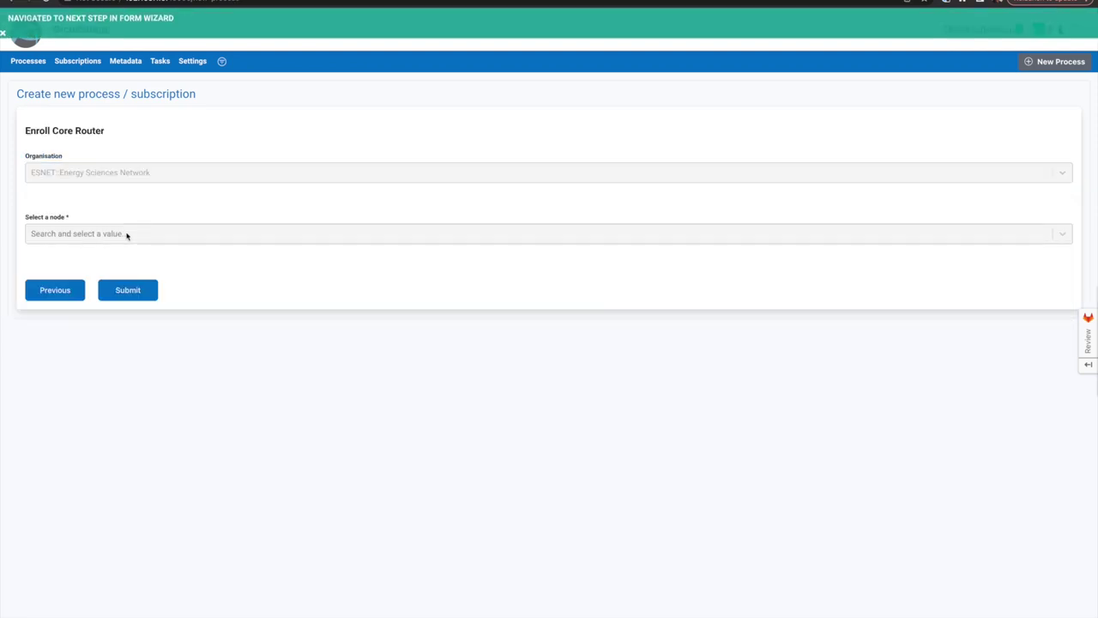
left_click(123, 240)
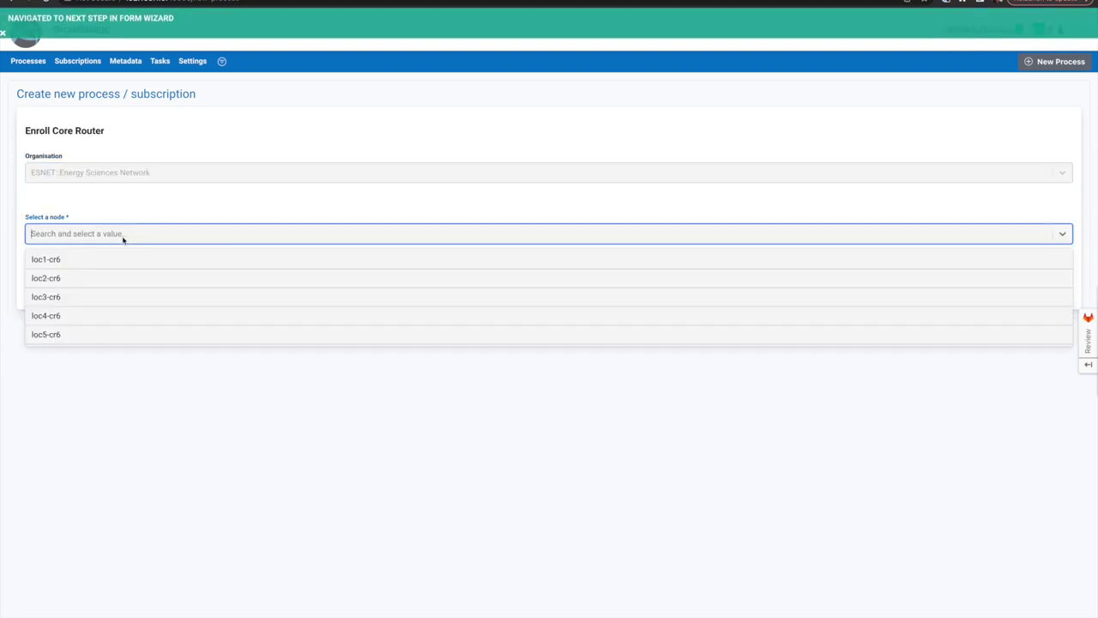
left_click(67, 263)
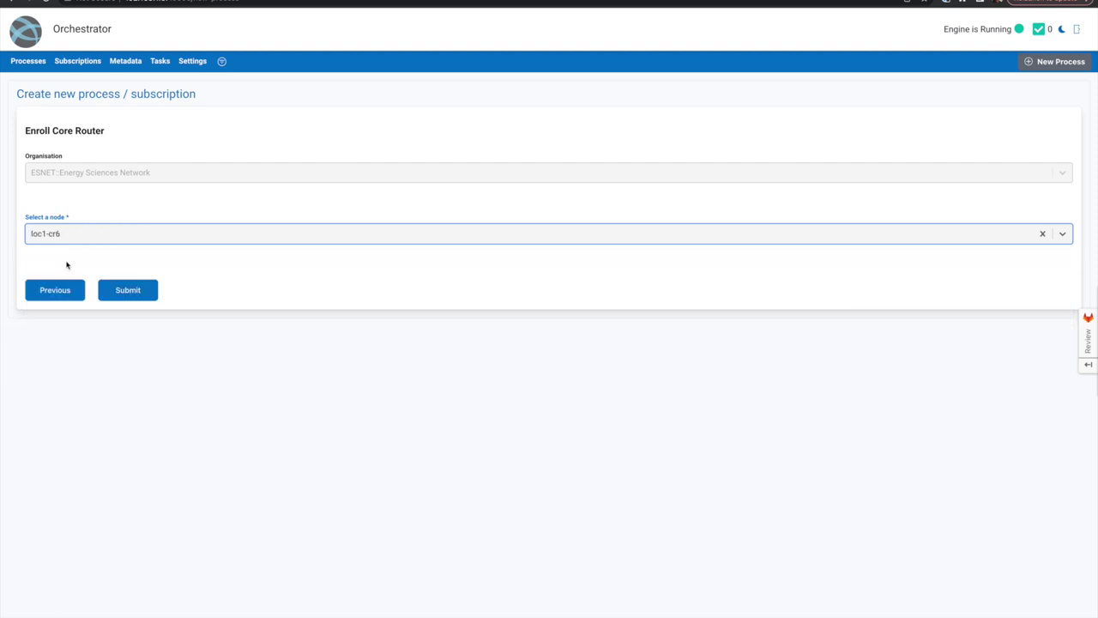
left_click(130, 295)
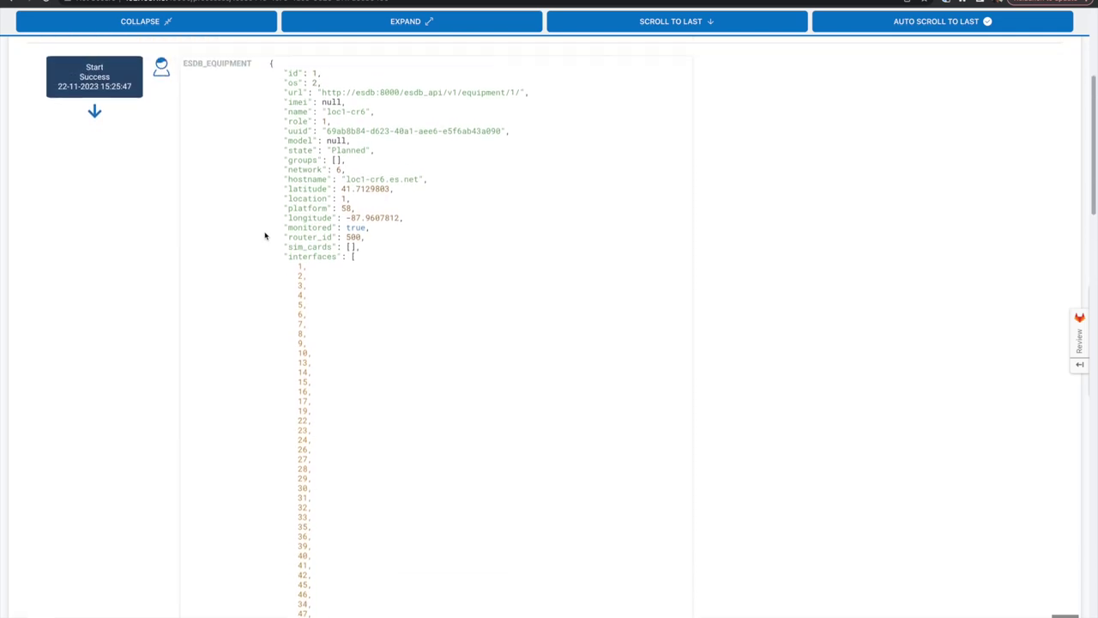
- Review the loc1-cr6 enrollment's step details, including the NSO add and sync-from steps, then return to Processes
scroll(265, 236, "down", 6)
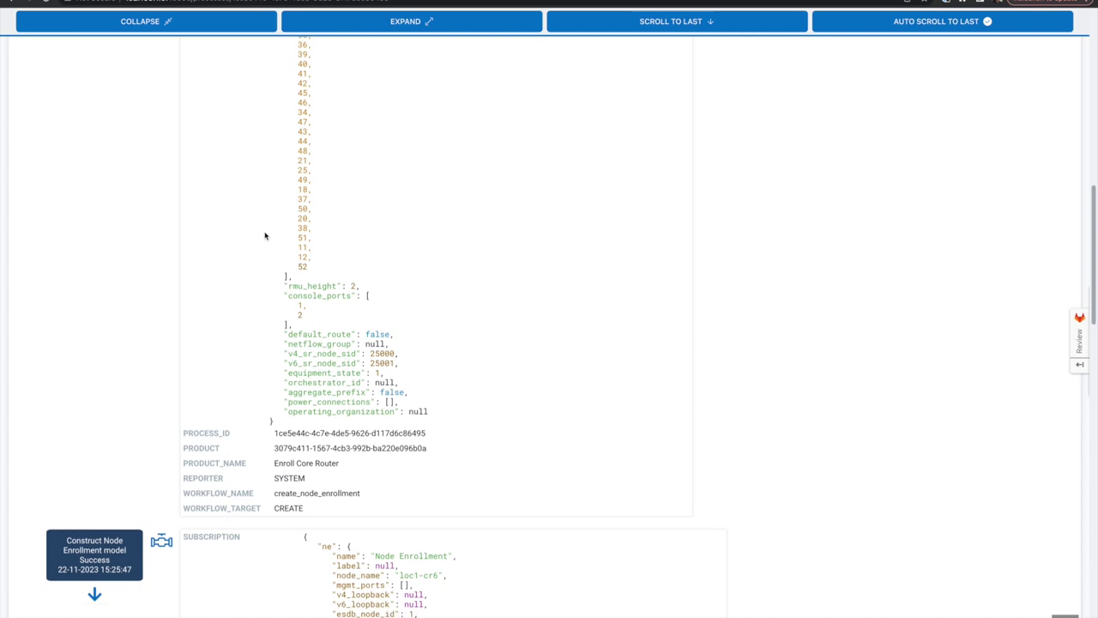
scroll(265, 236, "down", 2)
scroll(265, 236, "down", 4)
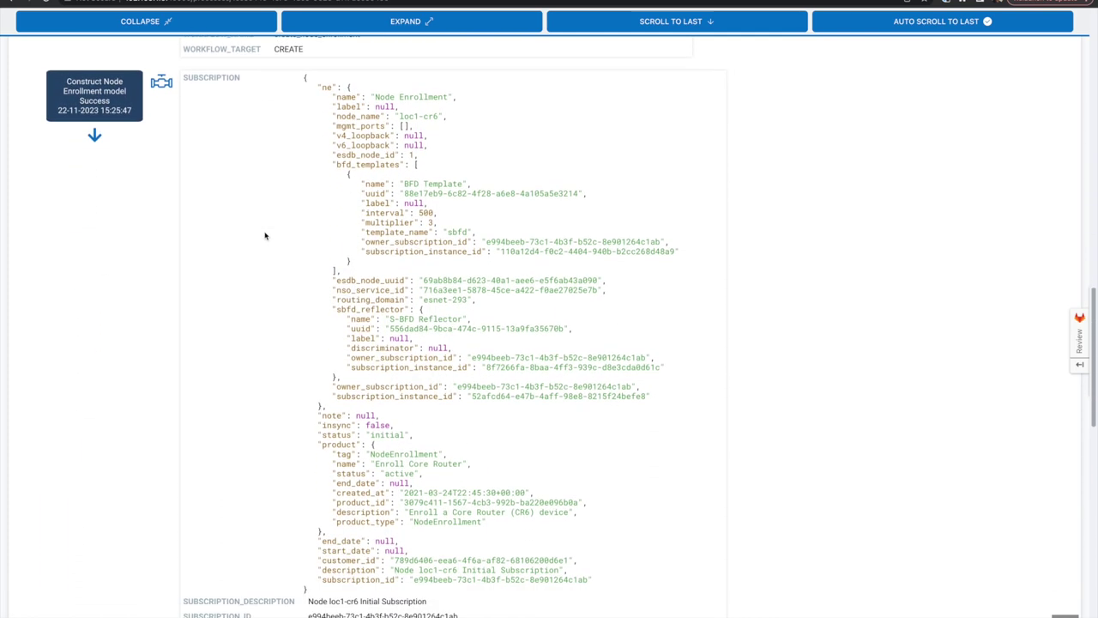
scroll(265, 236, "down", 3)
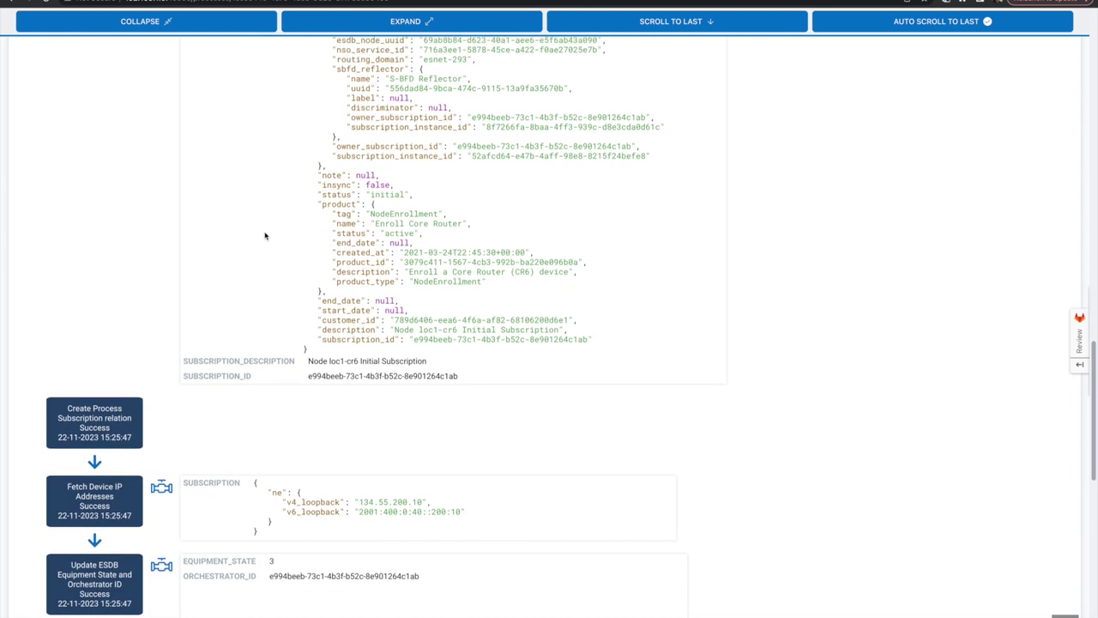
scroll(265, 236, "down", 4)
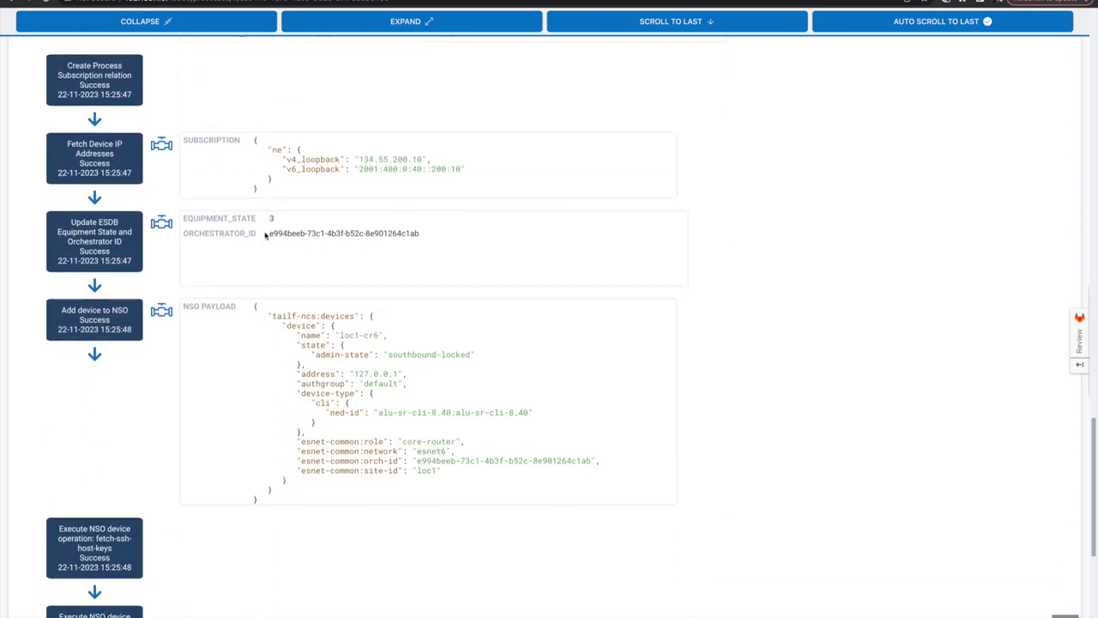
scroll(265, 236, "down", 1)
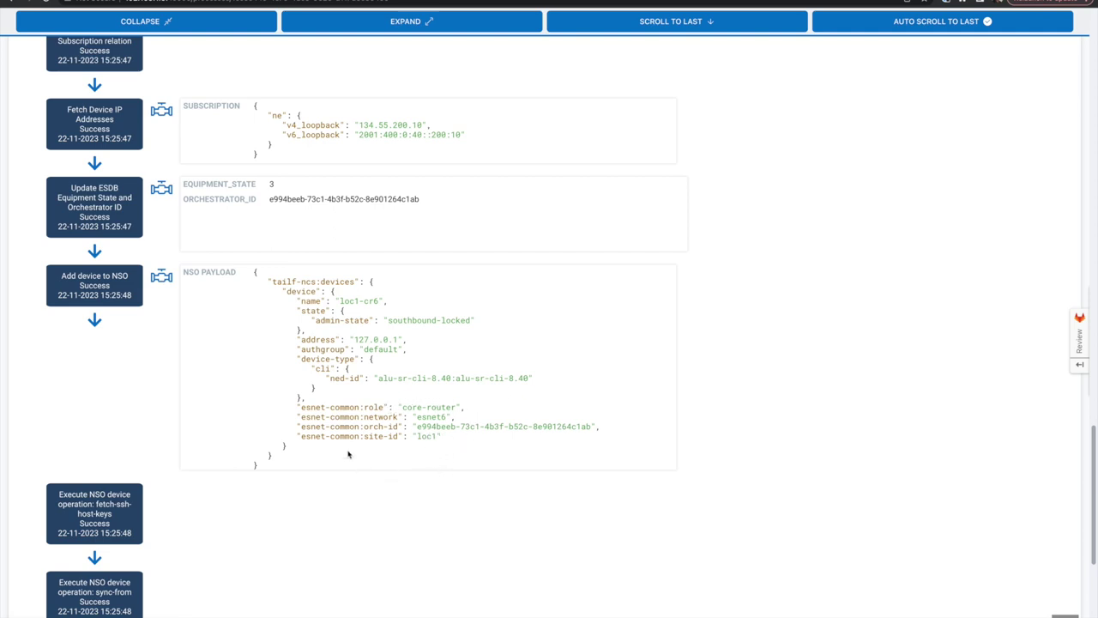
scroll(611, 285, "up", 20)
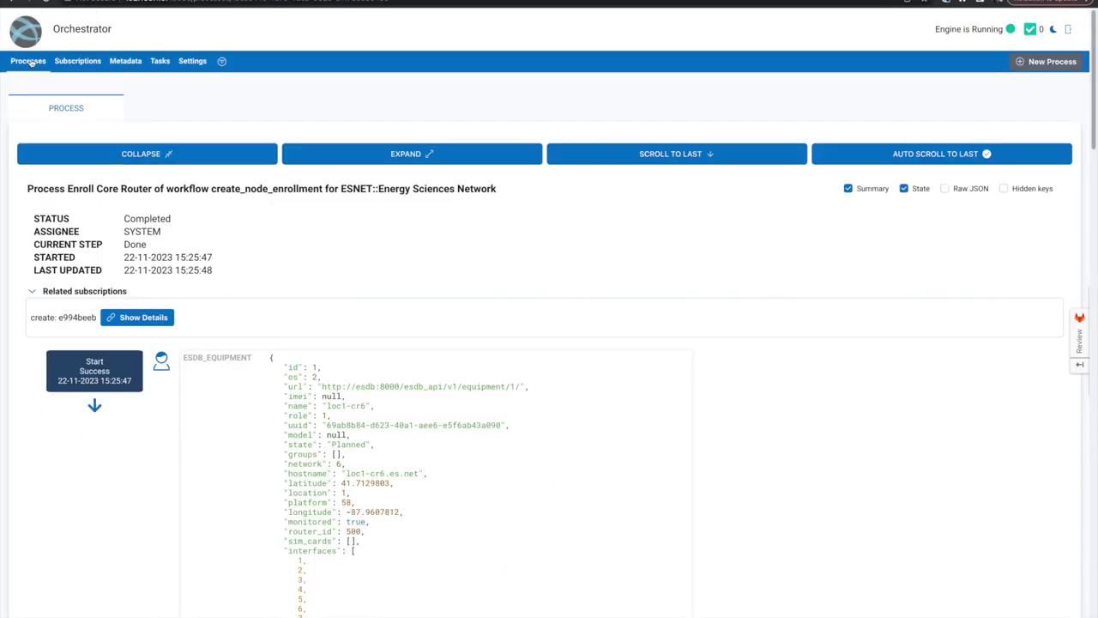
left_click(29, 62)
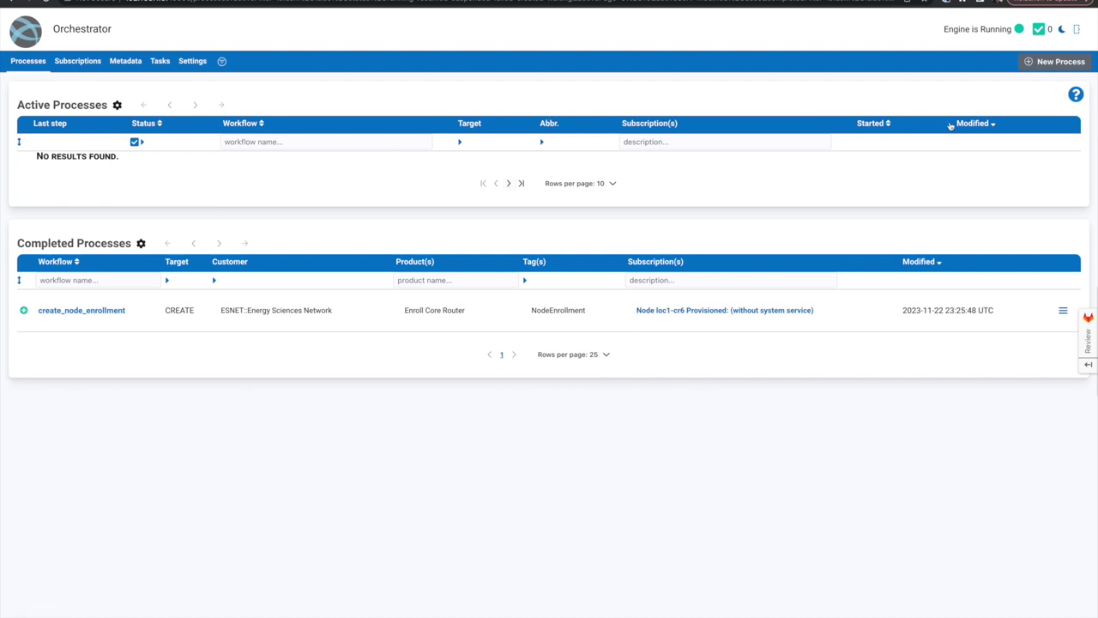
- Run a new Enroll Core Router process for node loc2-cr6, then return to Processes
left_click(1050, 65)
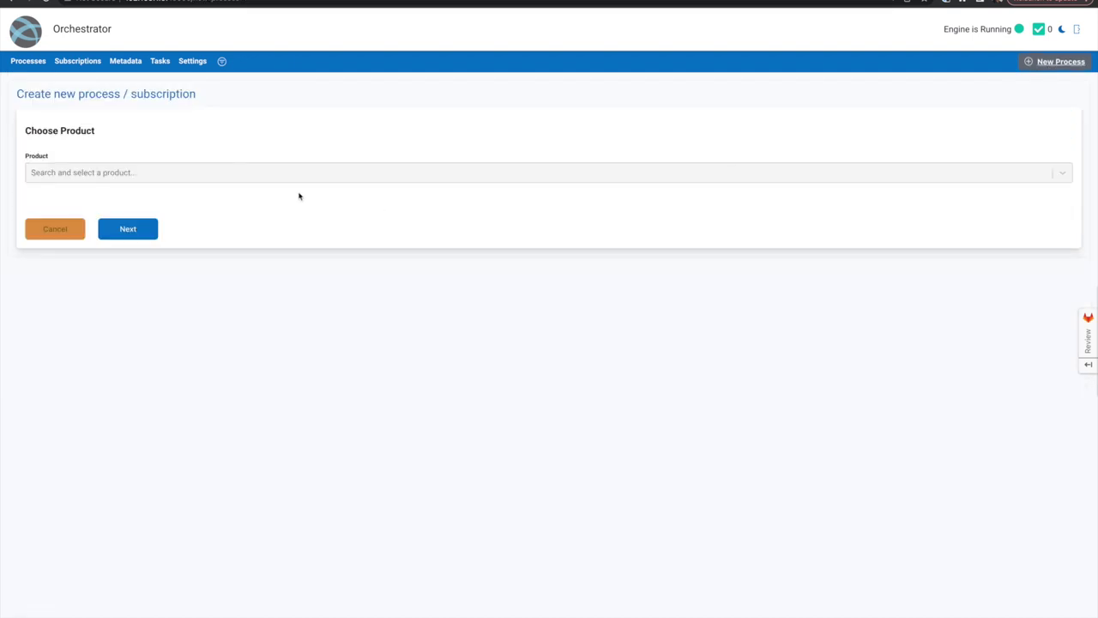
left_click(154, 175)
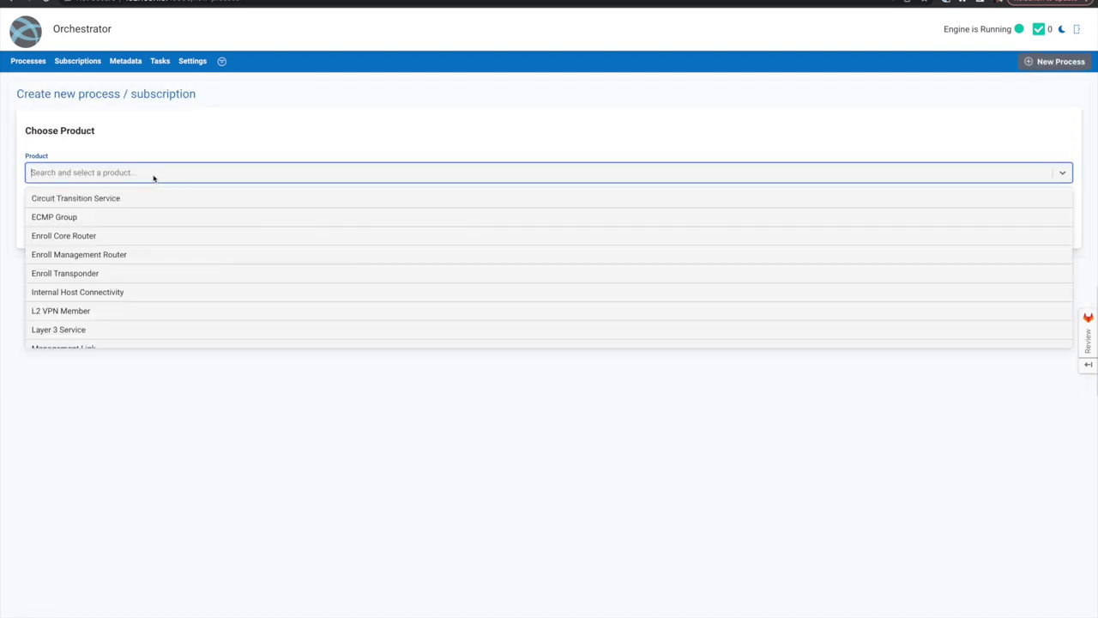
left_click(87, 236)
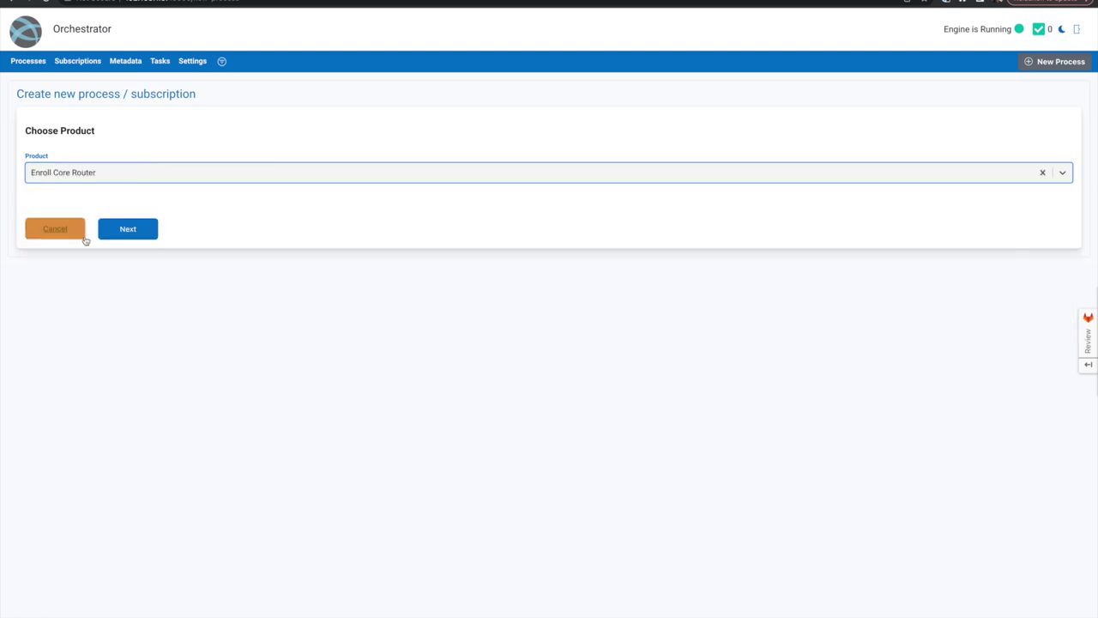
left_click(128, 229)
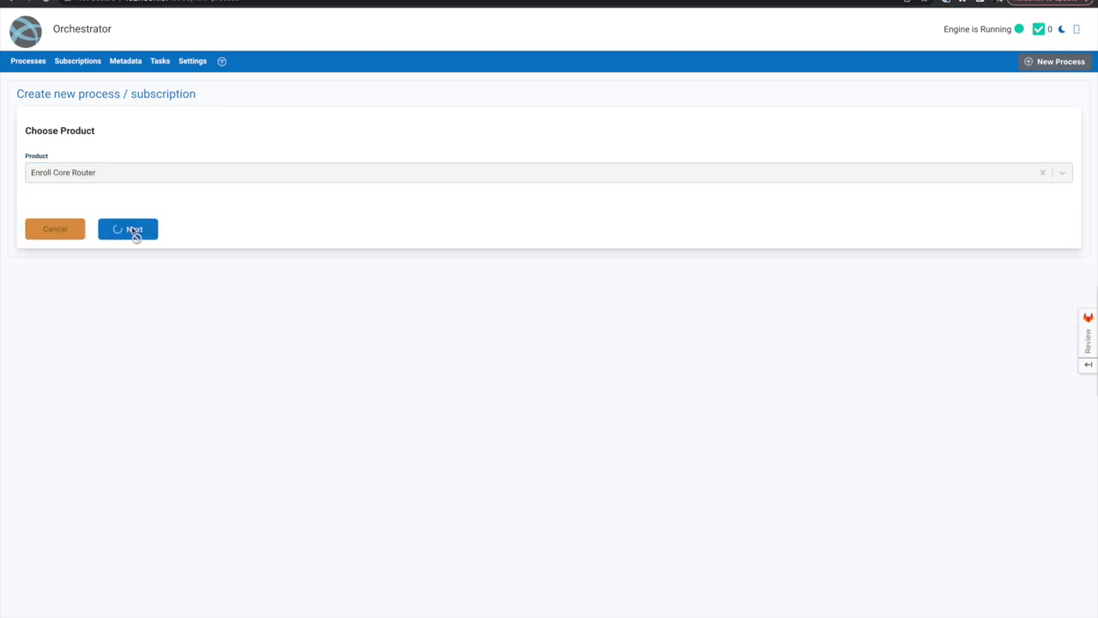
left_click(131, 237)
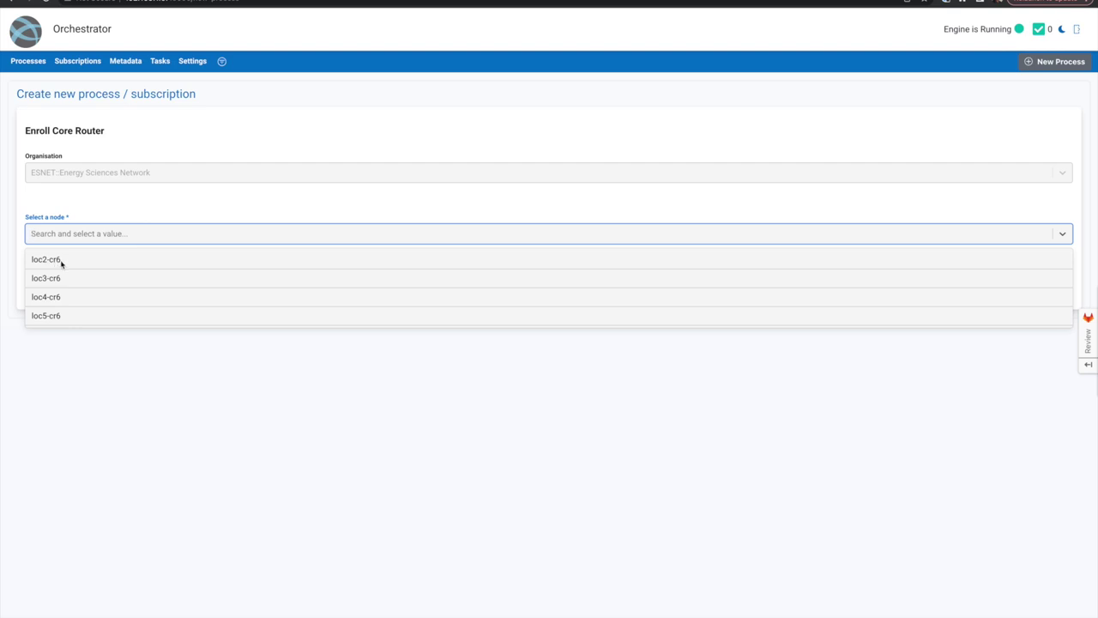
left_click(61, 264)
left_click(128, 290)
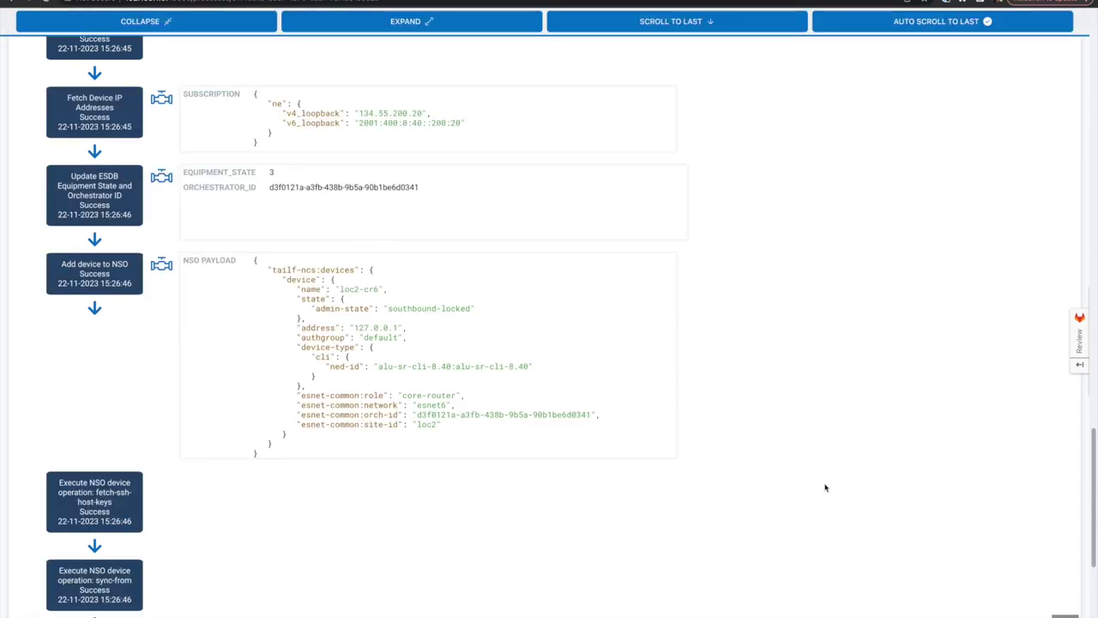
scroll(549, 344, "up", 15)
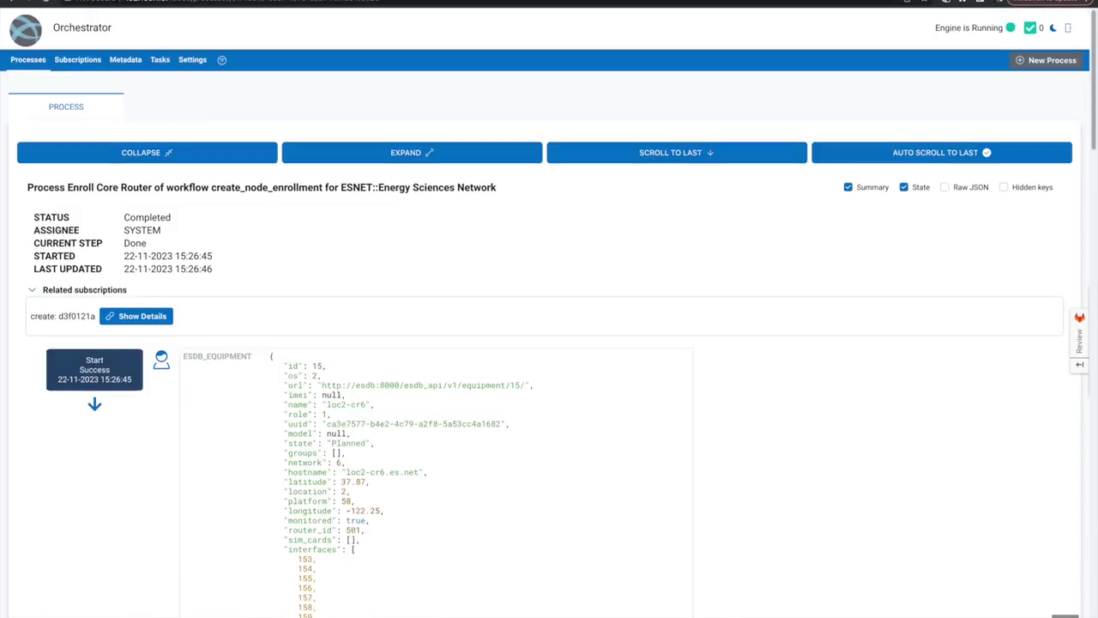
left_click(28, 61)
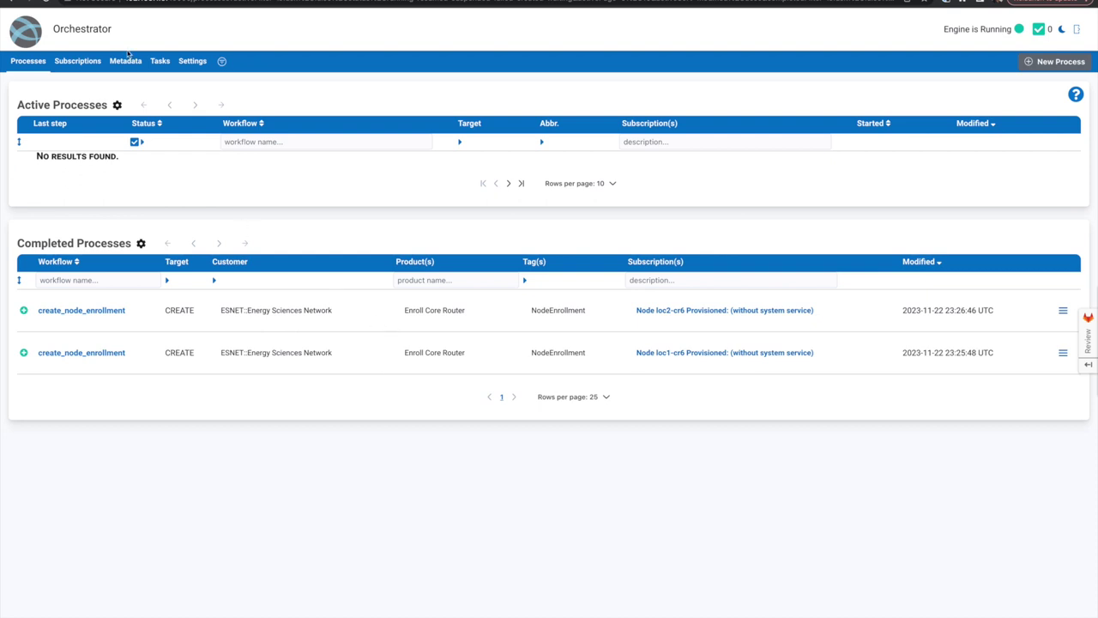
- Reload ESDB's Network Equipment list so loc1-cr6 and loc2-cr6 show their Orchestrator IDs
key("ctrl+Tab")
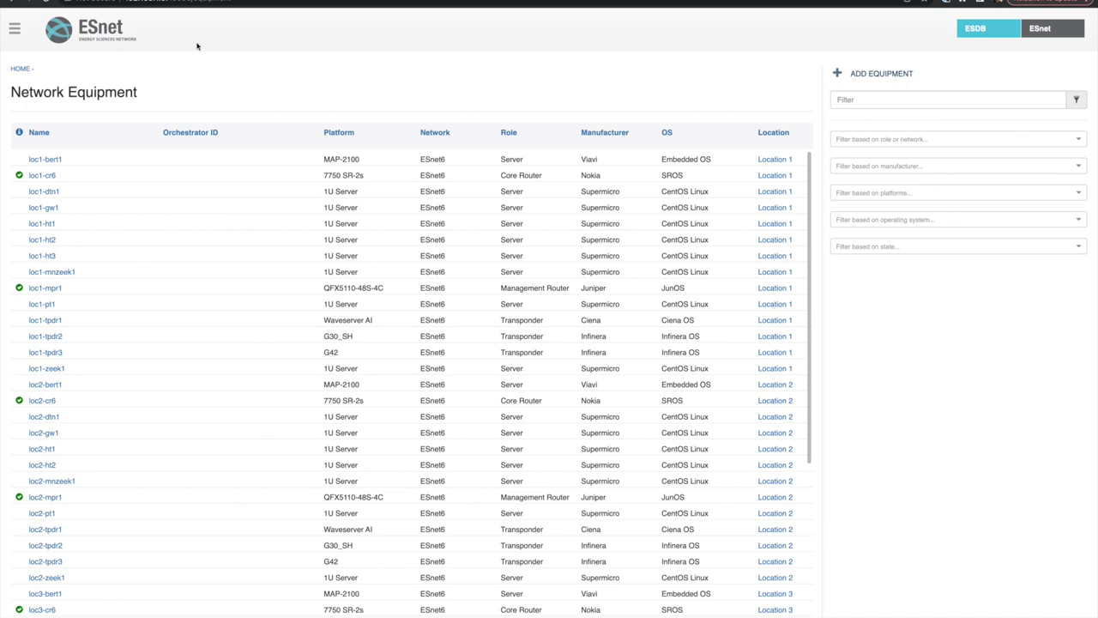
left_click(257, 2)
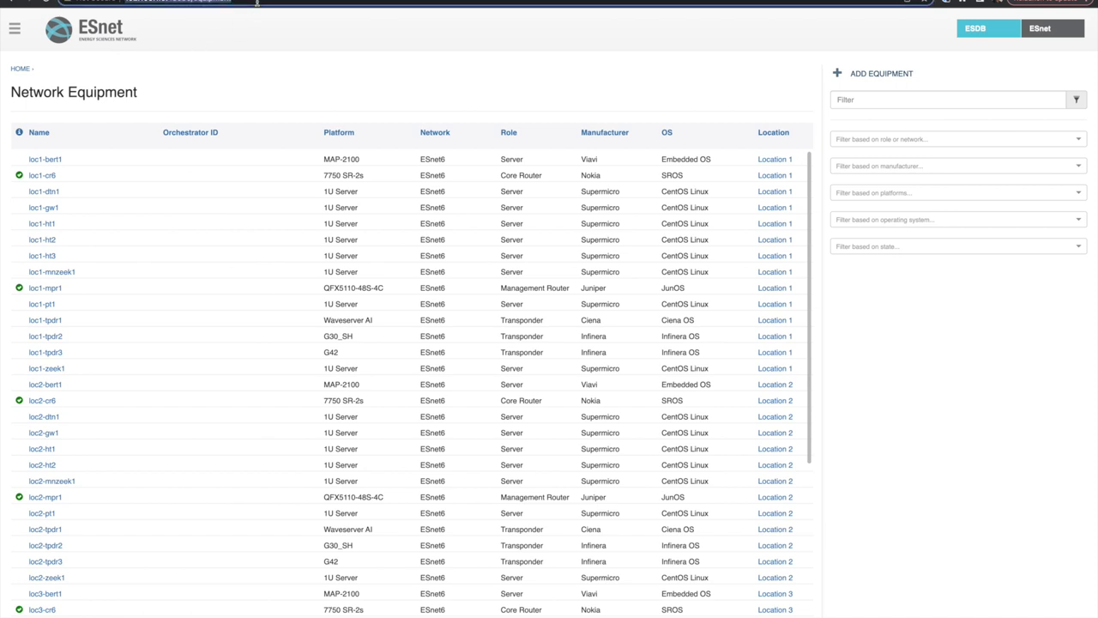
key("Return")
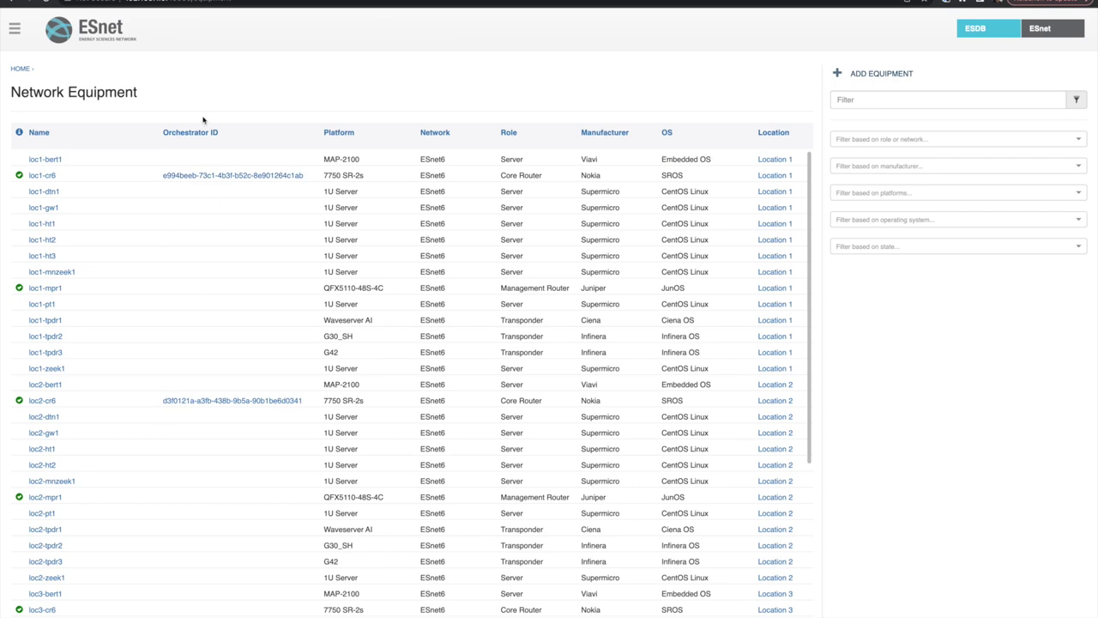
left_click(210, 9)
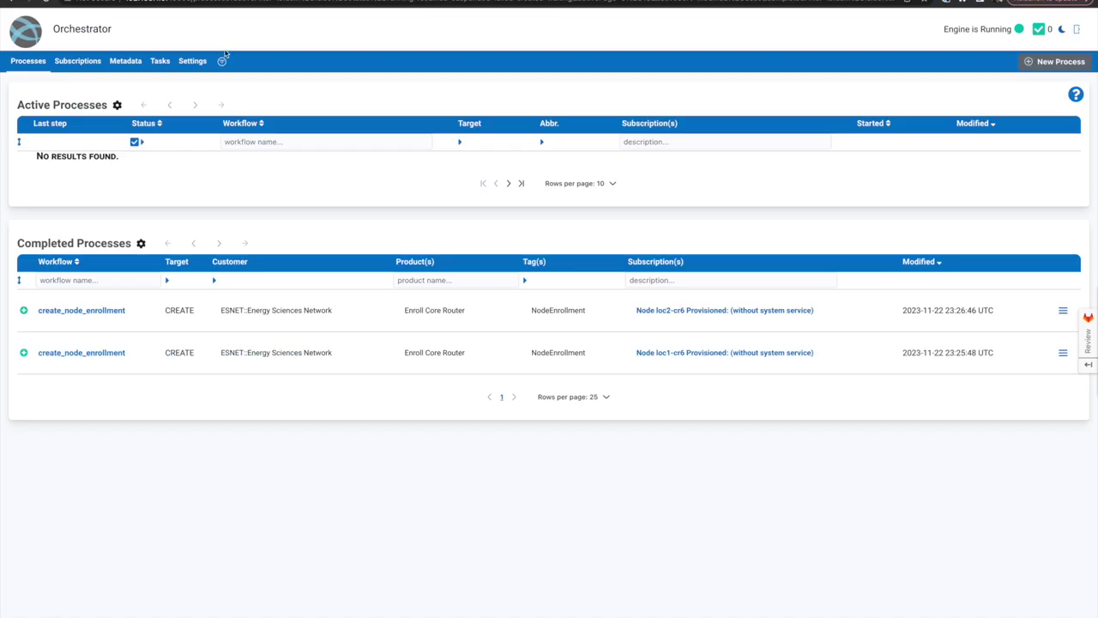
- Run 'Add device to system service (prep for backbone link service)' on the loc1-cr6 subscription
left_click(726, 357)
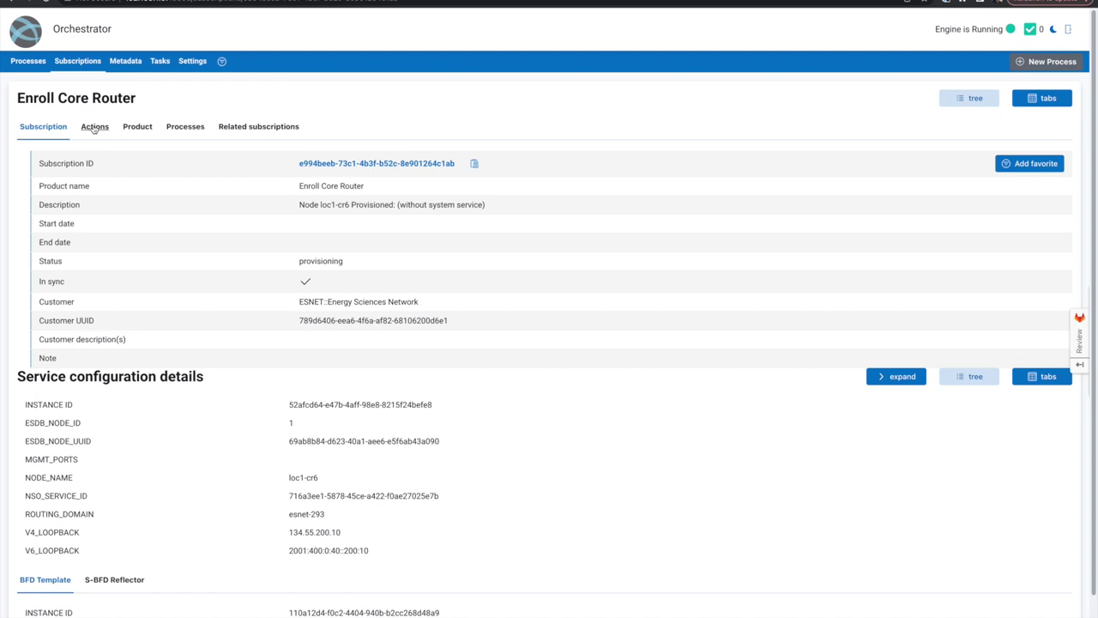
left_click(94, 128)
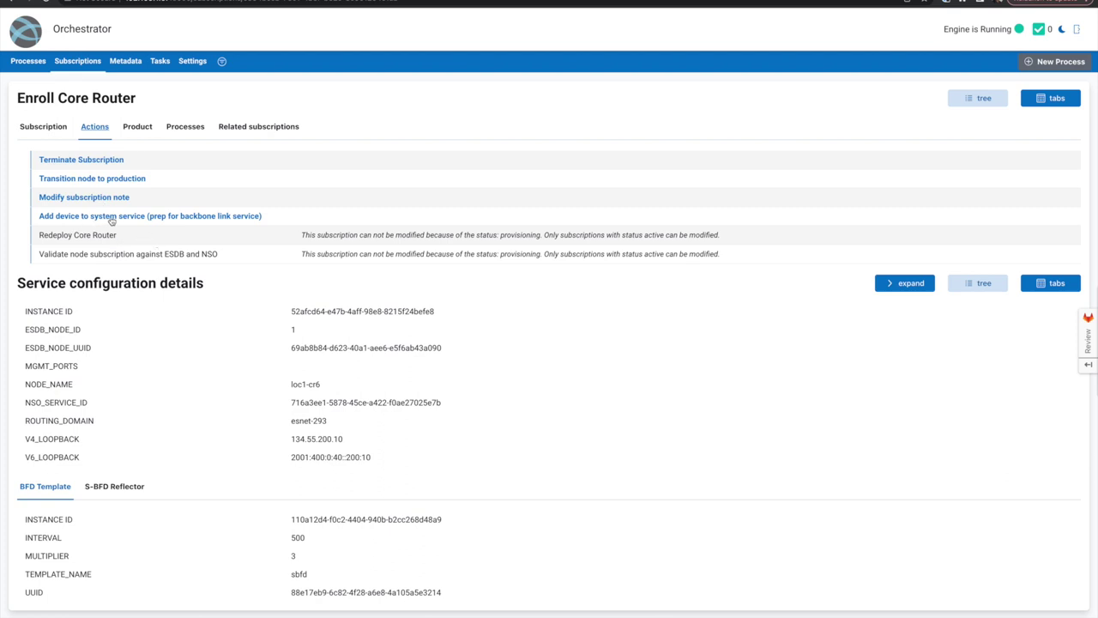
left_click(201, 216)
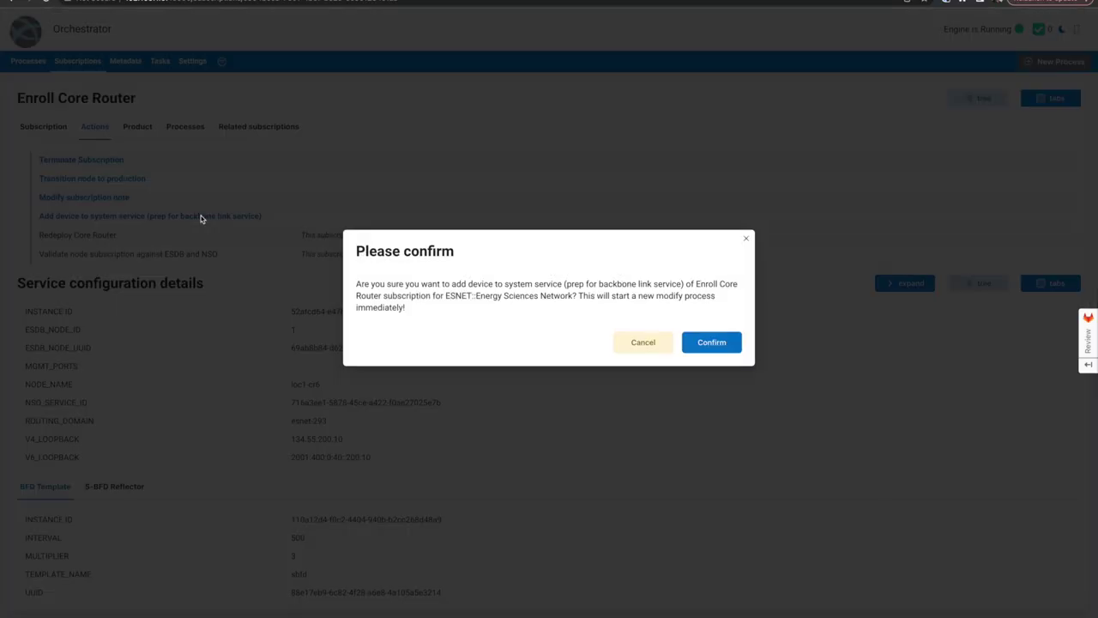
left_click(712, 343)
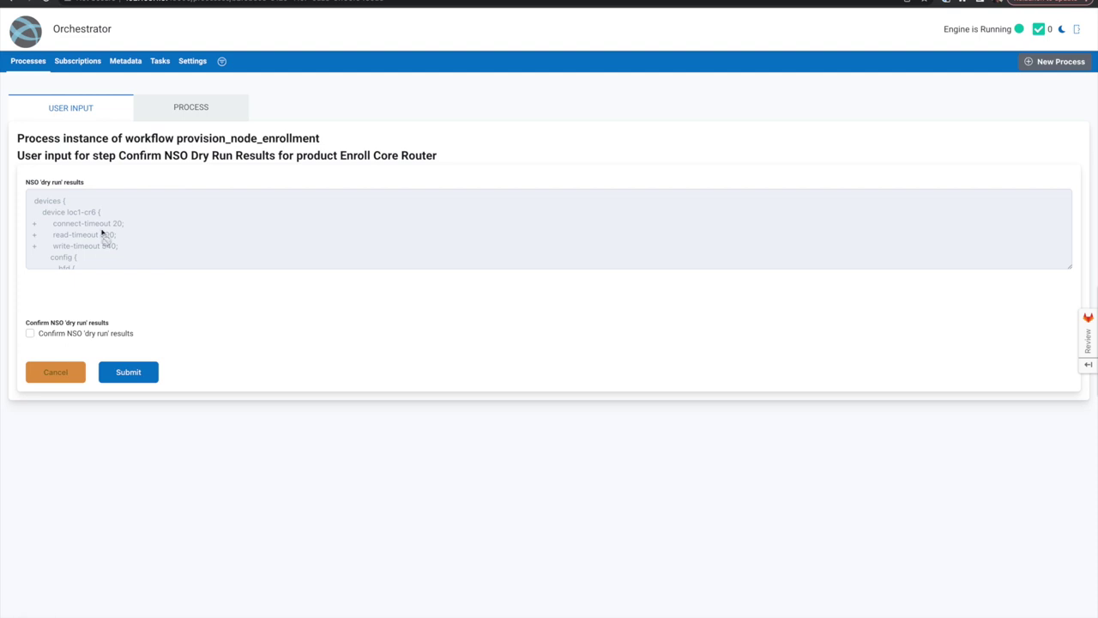
- Review and confirm loc1-cr6's NSO dry run results, submit, and return to Processes
scroll(103, 233, "down", 1)
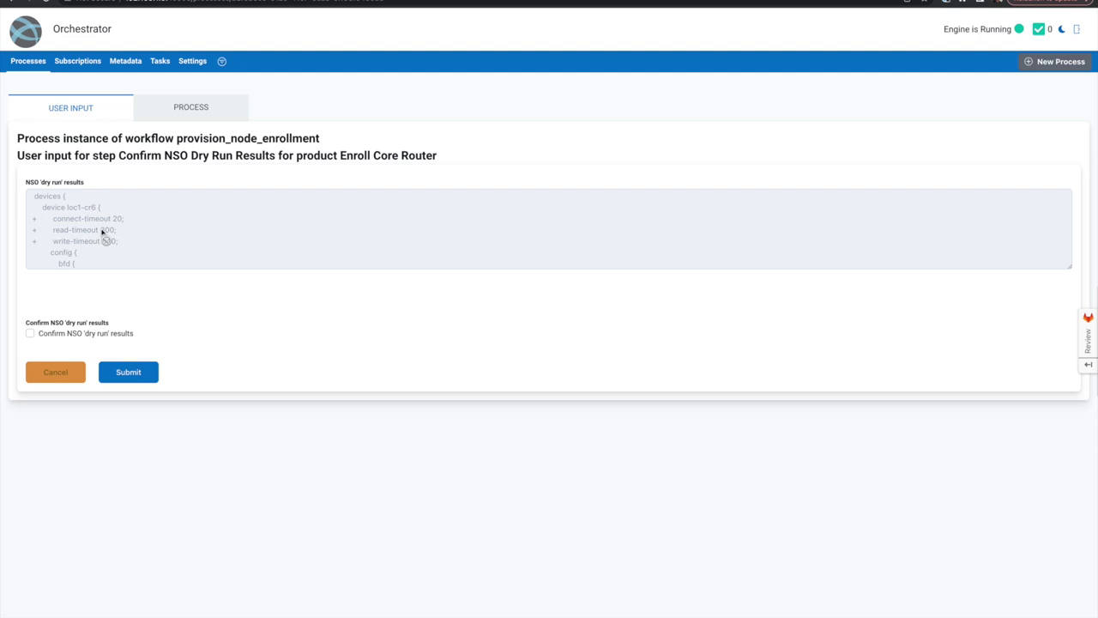
scroll(103, 234, "down", 8)
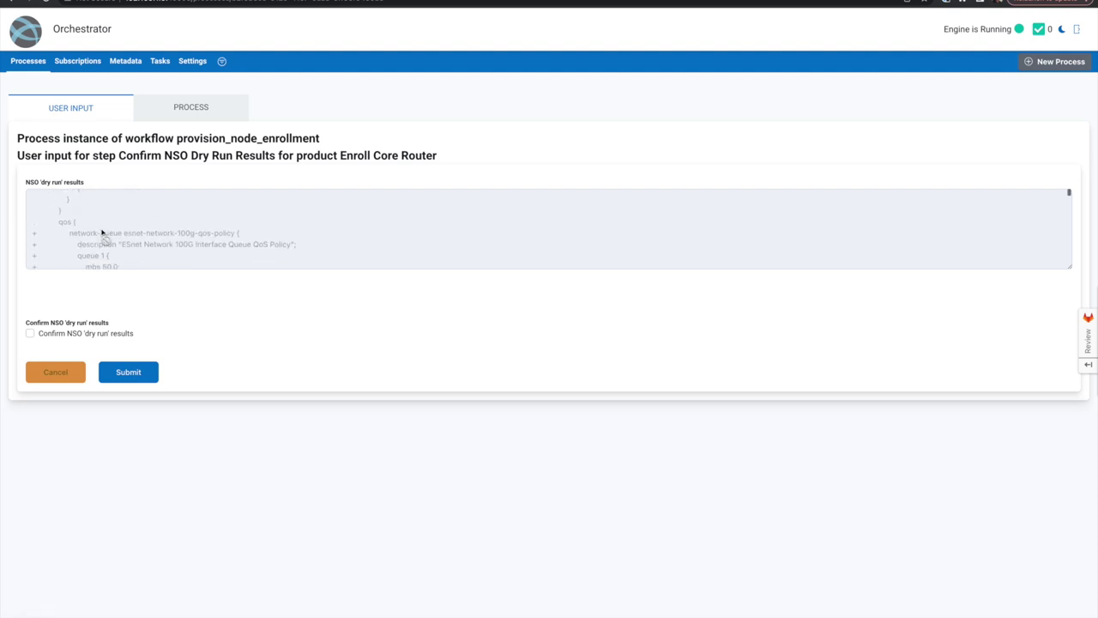
scroll(103, 234, "down", 6)
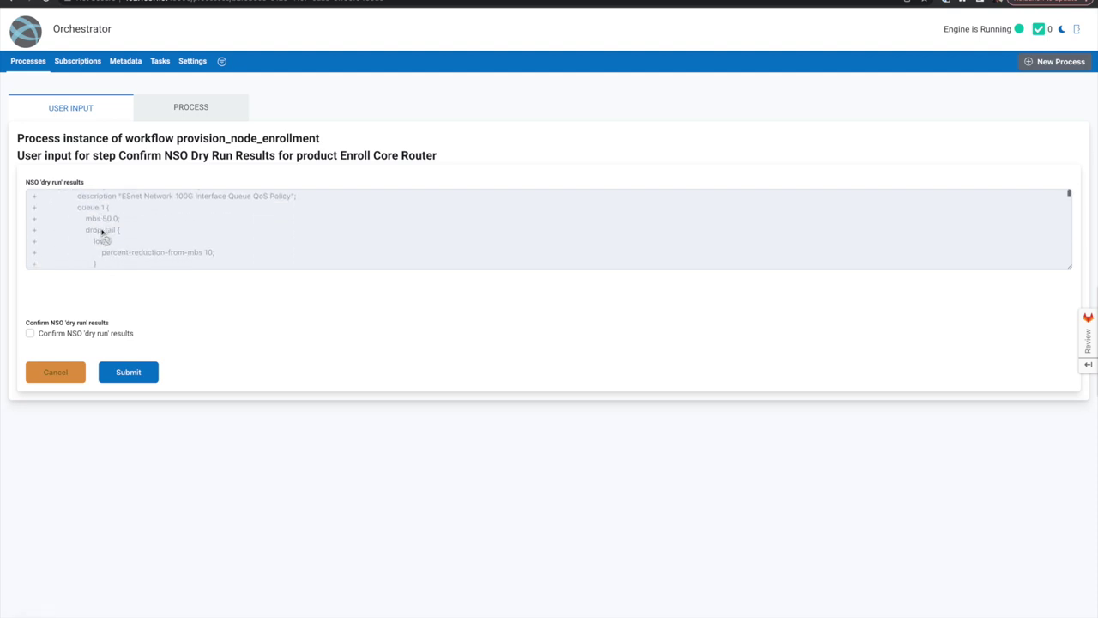
scroll(103, 234, "up", 15)
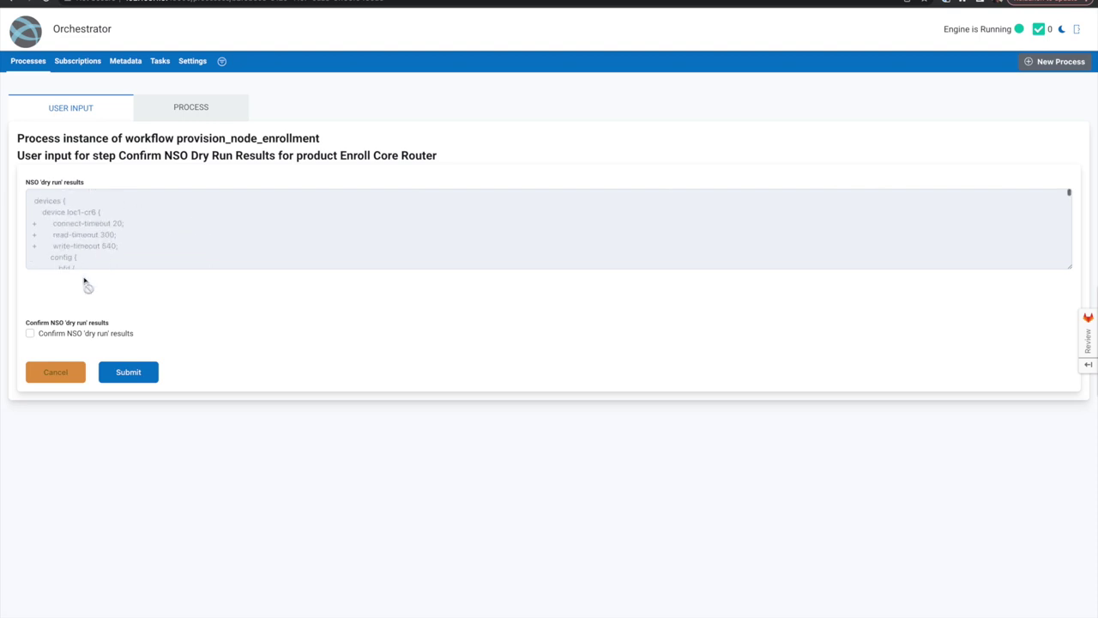
left_click(42, 335)
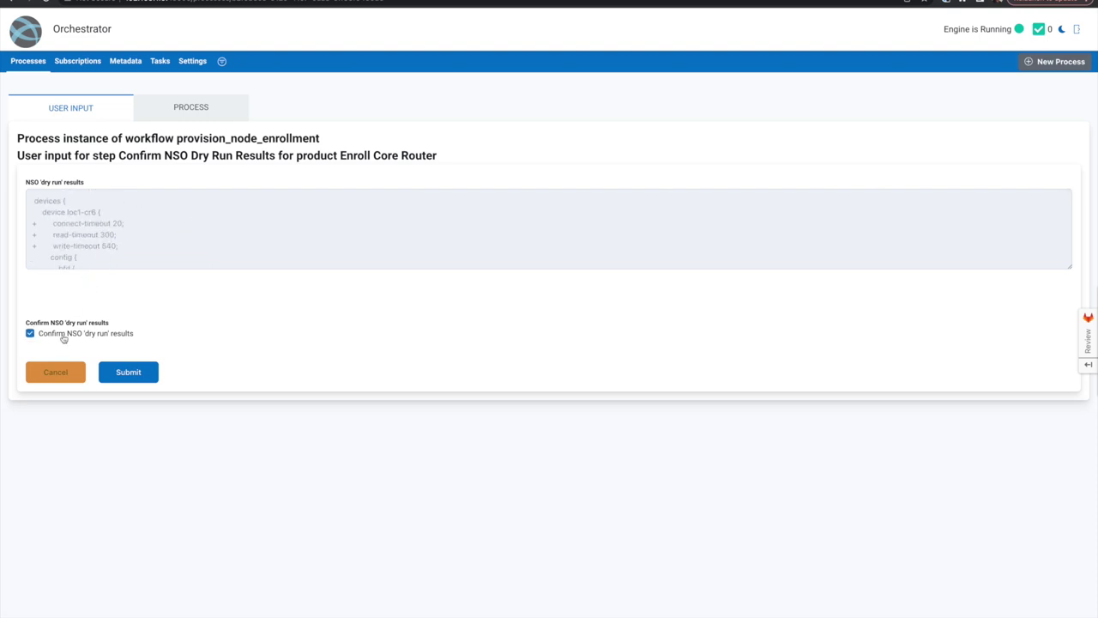
left_click(131, 373)
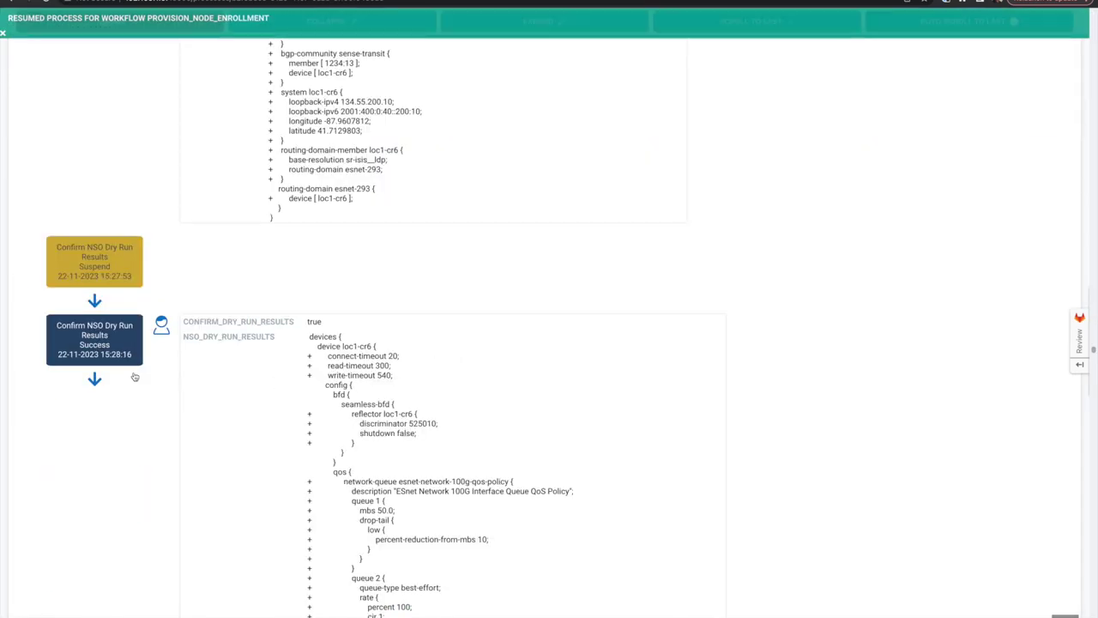
scroll(821, 444, "down", 3)
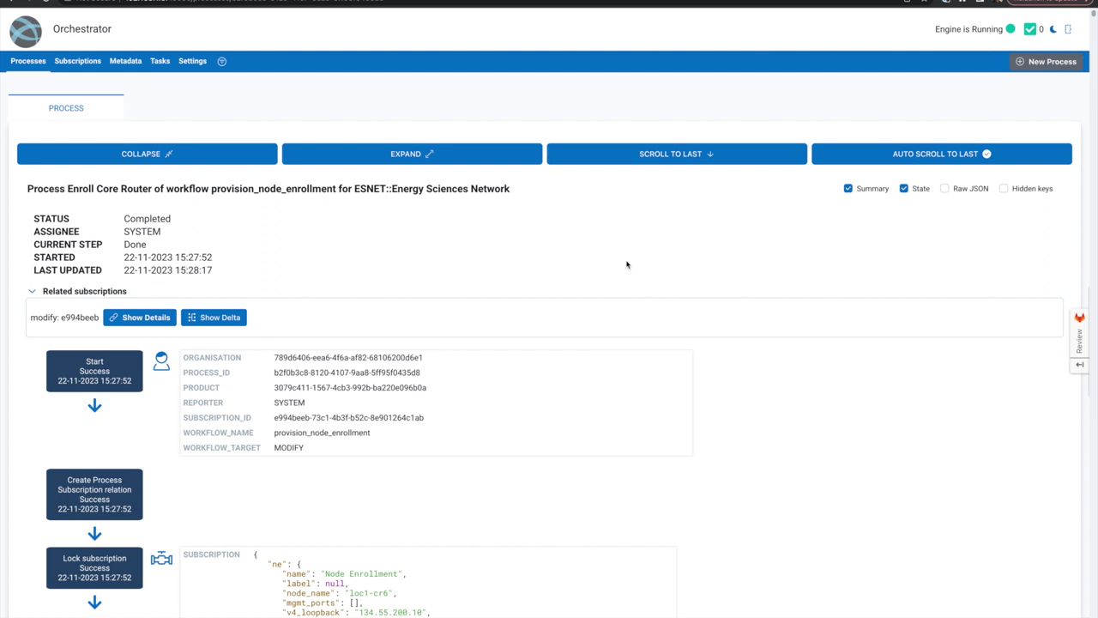
left_click(35, 61)
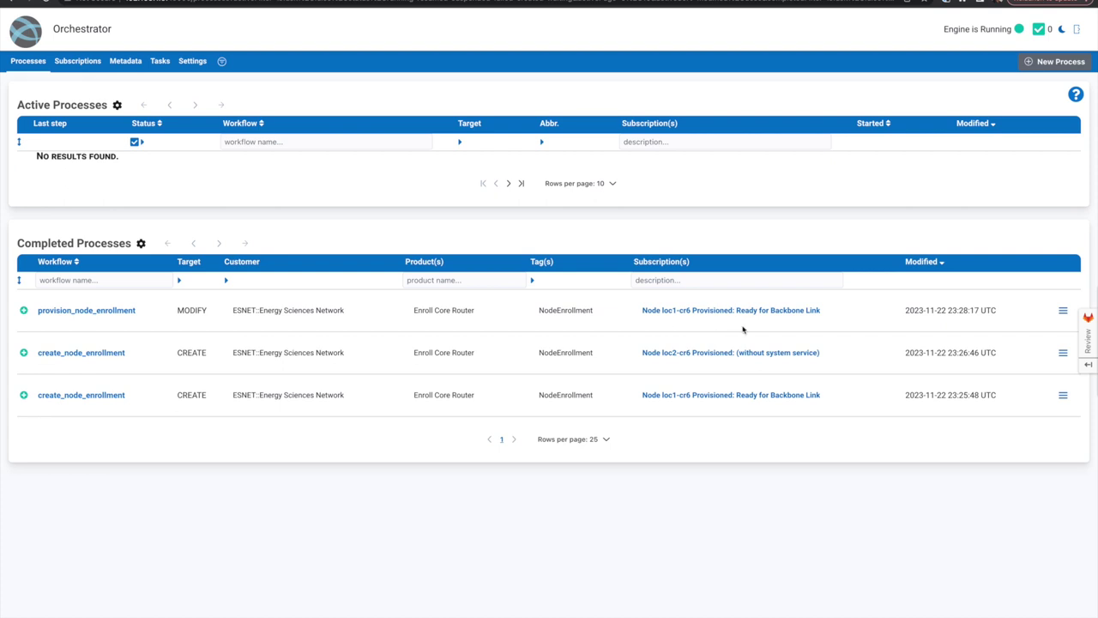
- Log in to the Cisco NSO web UI as admin
mouse_move(361, 1)
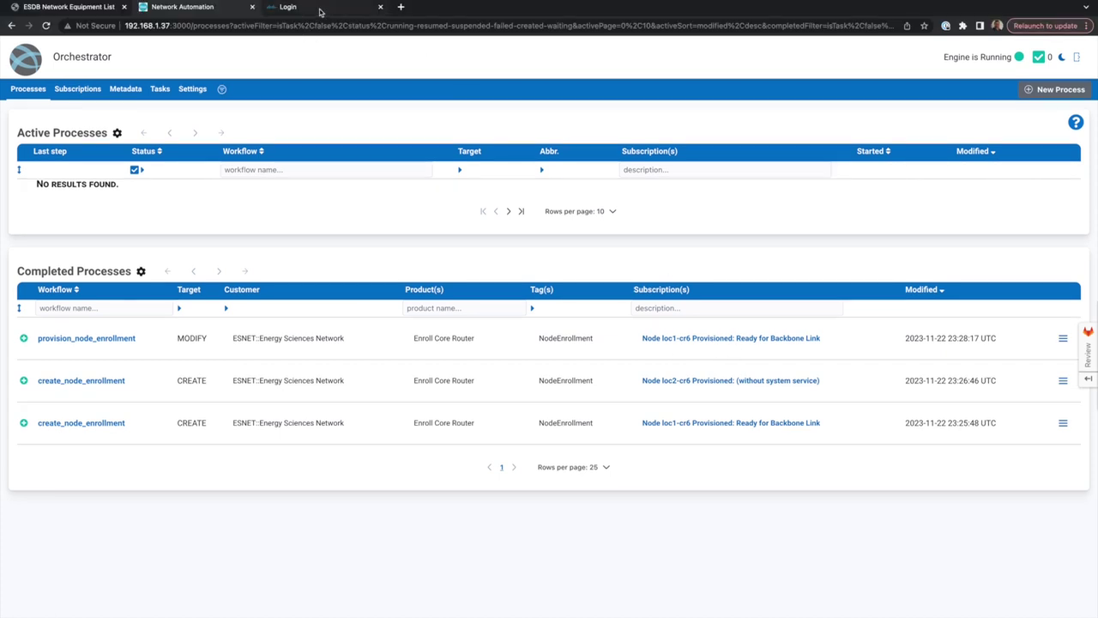
left_click(320, 9)
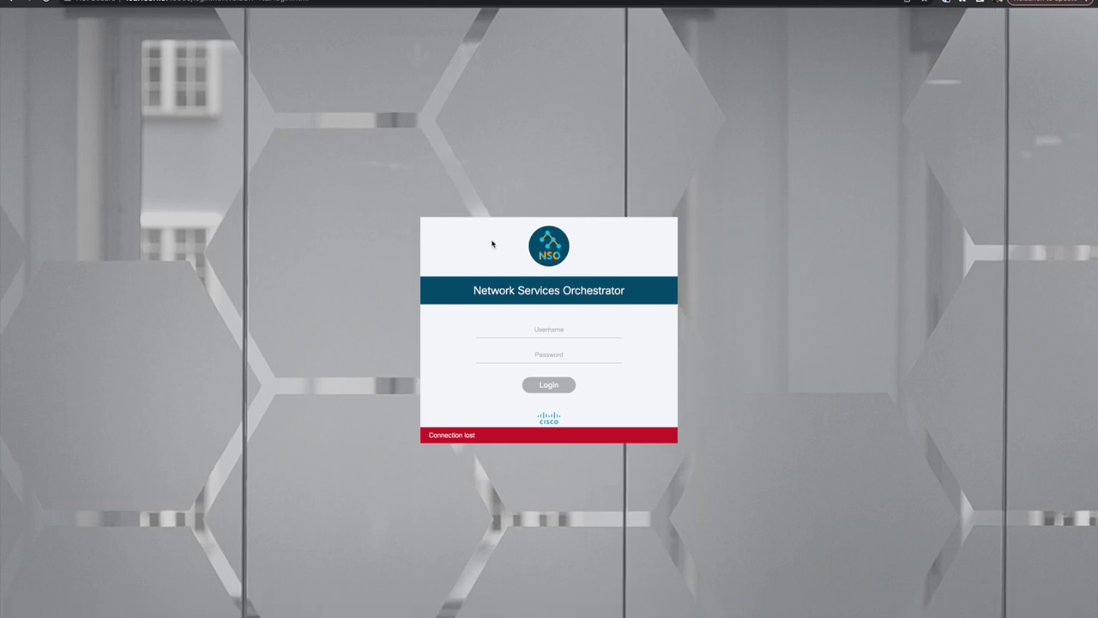
type("admin")
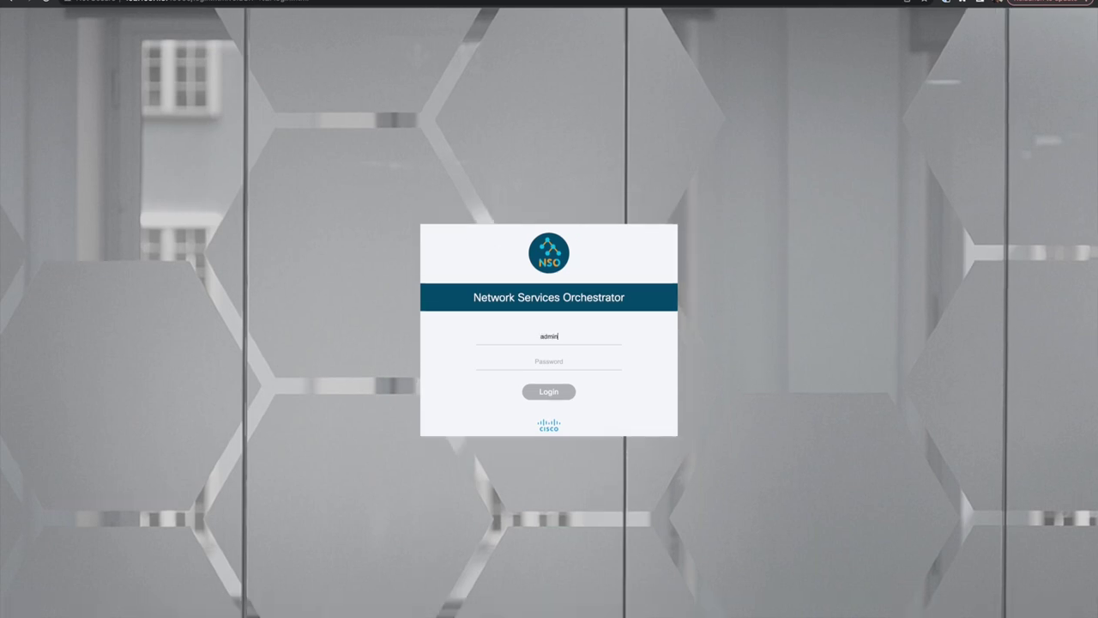
left_click(529, 364)
key("ctrl+v")
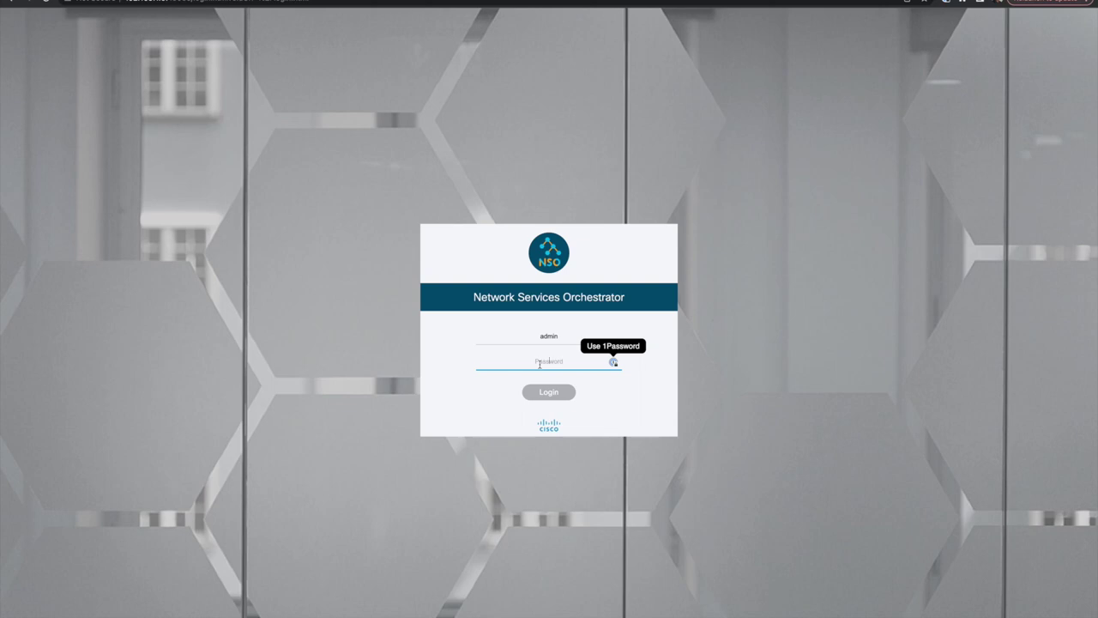
left_click(548, 393)
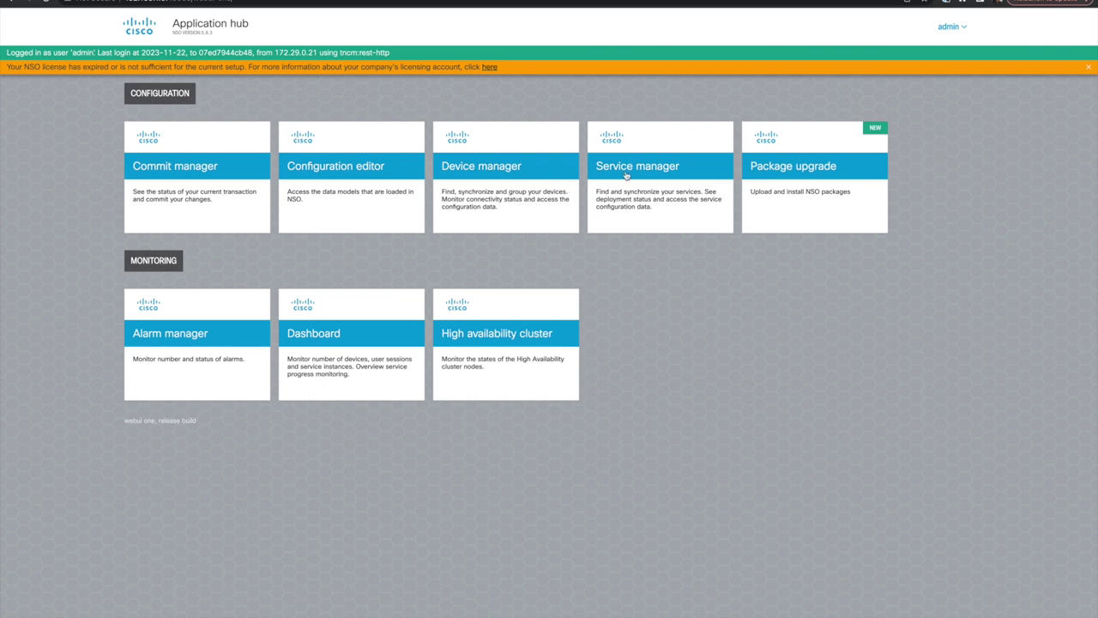
- Show the /ncs:services/esnet-system:system service point in Service manager to confirm loc1-cr6
left_click(626, 175)
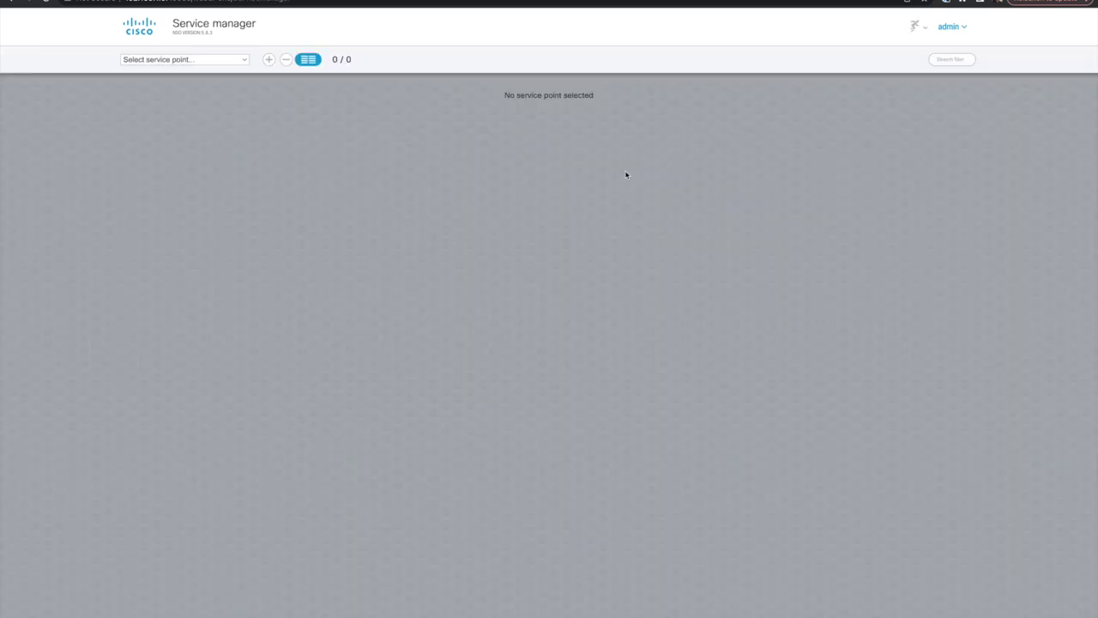
left_click(203, 61)
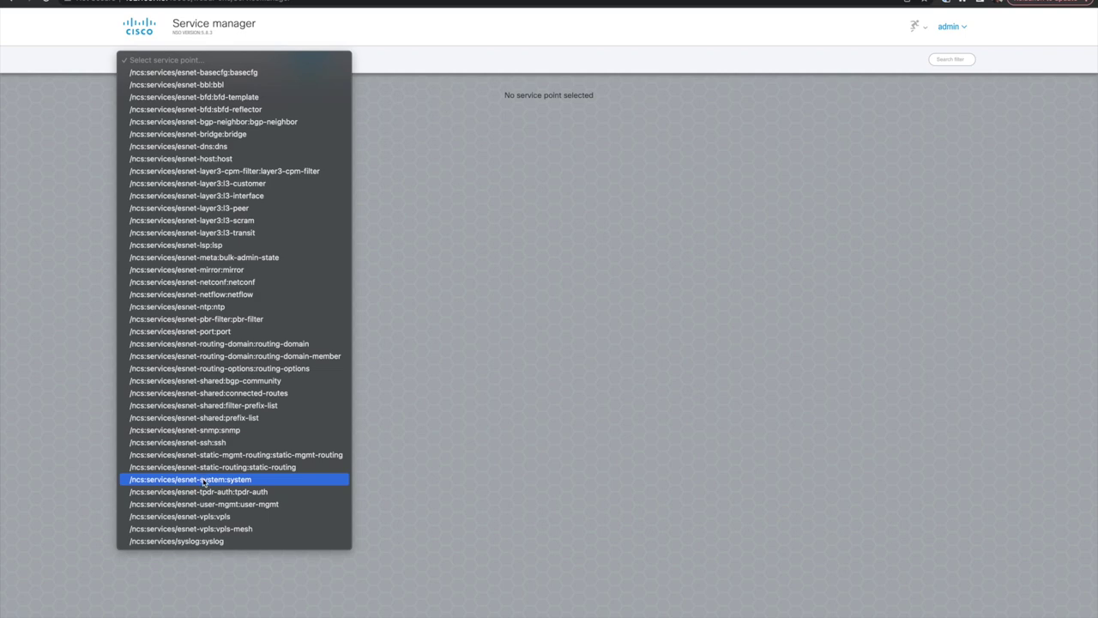
key("Escape")
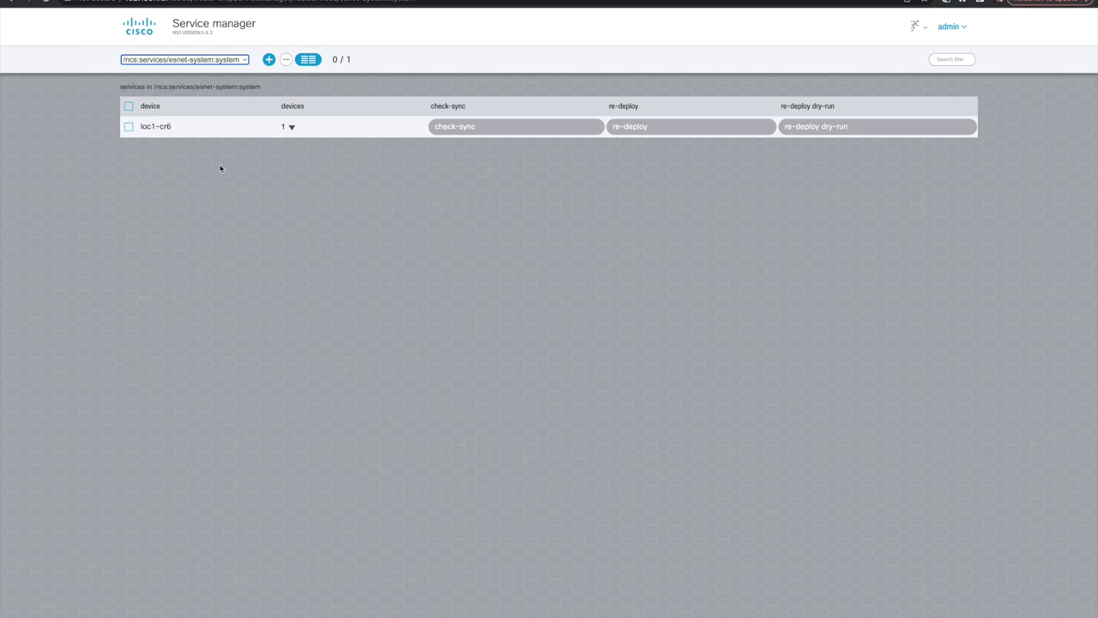
key("ctrl+Right")
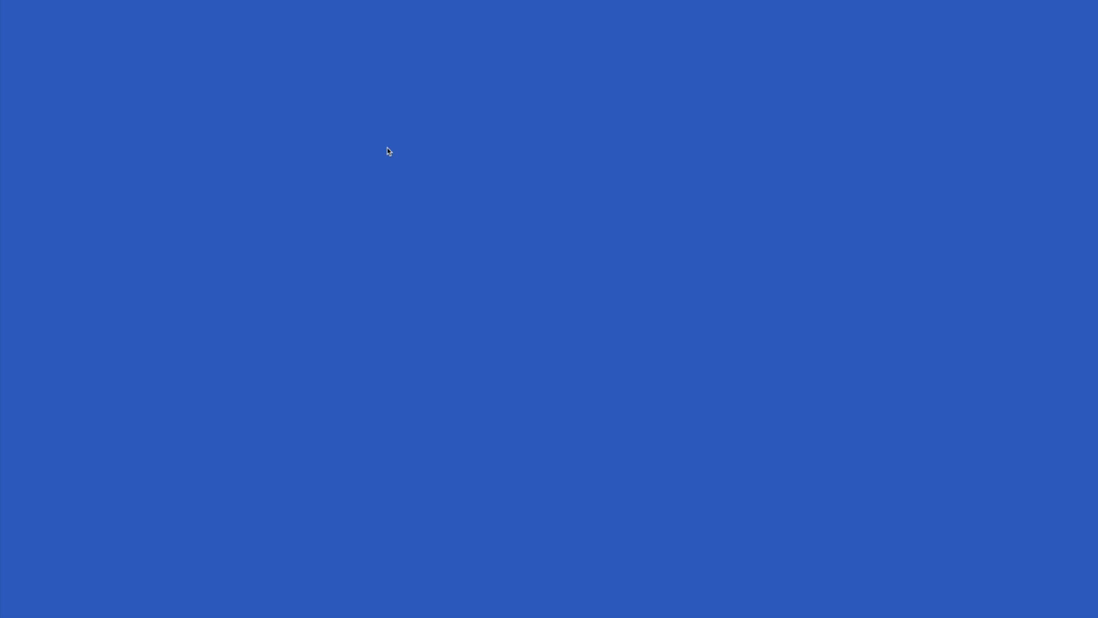
- Start an NSO CLI session with 'ncs_cli -u admin' and enter configure mode
key("Return")
key("Return")
key("Return")
type("ncs_c")
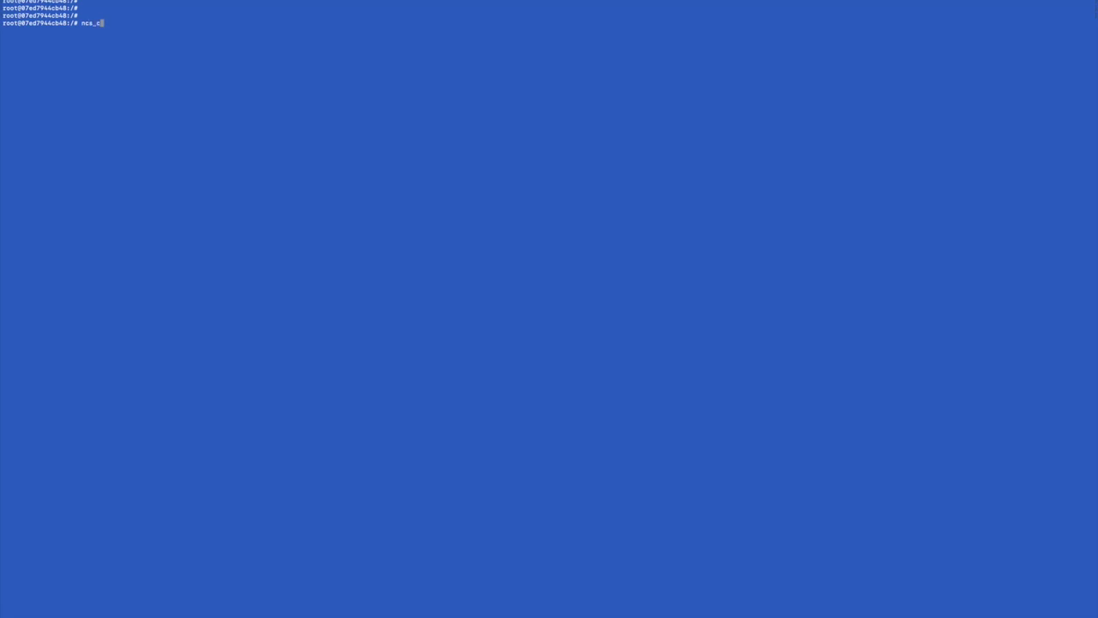
type("li -u admin")
key("Return")
key("Return")
key("Return")
key("Return")
key("Return")
key("Return")
type("configure")
key("Return")
key("Return")
key("Return")
- Run 'show services system' to display loc1-cr6's entry with loopback 134.55.200.10
type("show service")
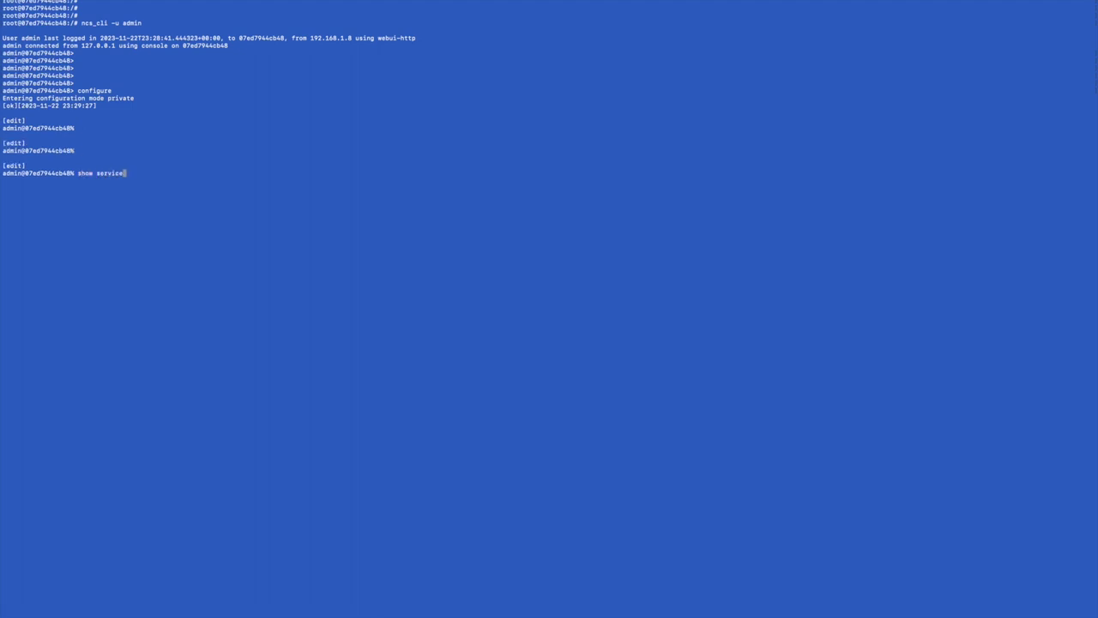
type("s sys")
key("Tab")
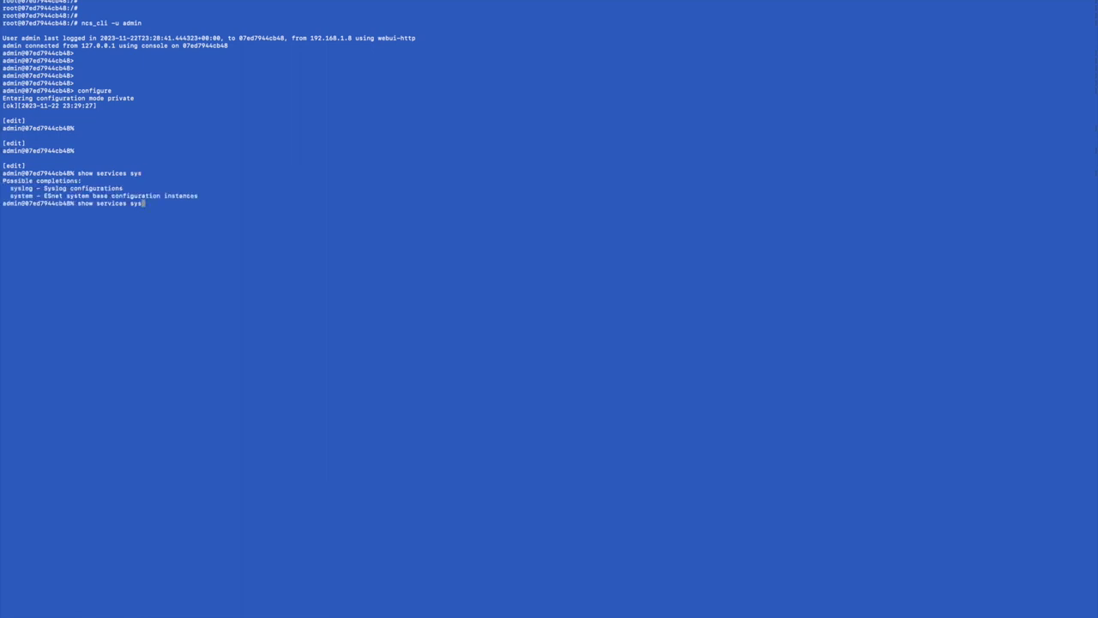
type("t")
key("Tab")
key("Return")
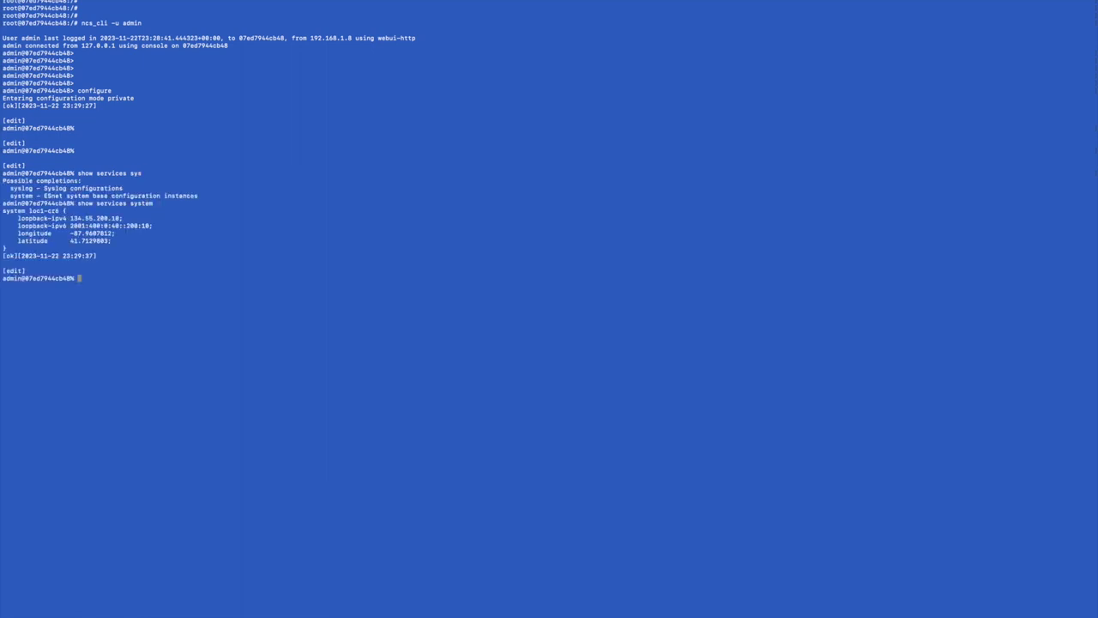
key("Return")
key("Return")
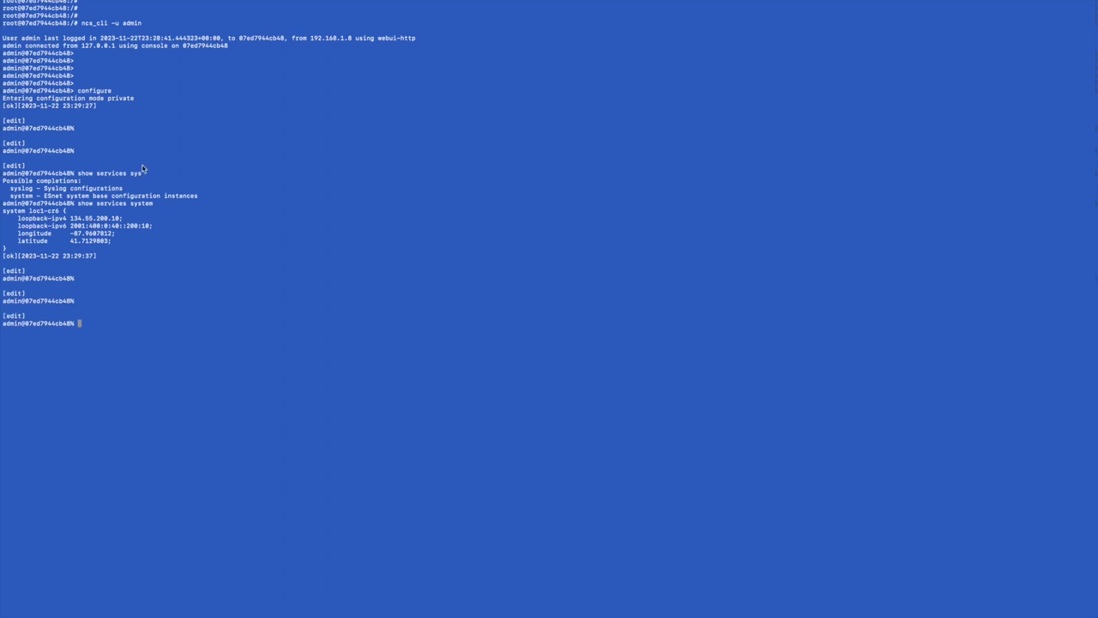
left_click_drag(53, 253, 3, 211)
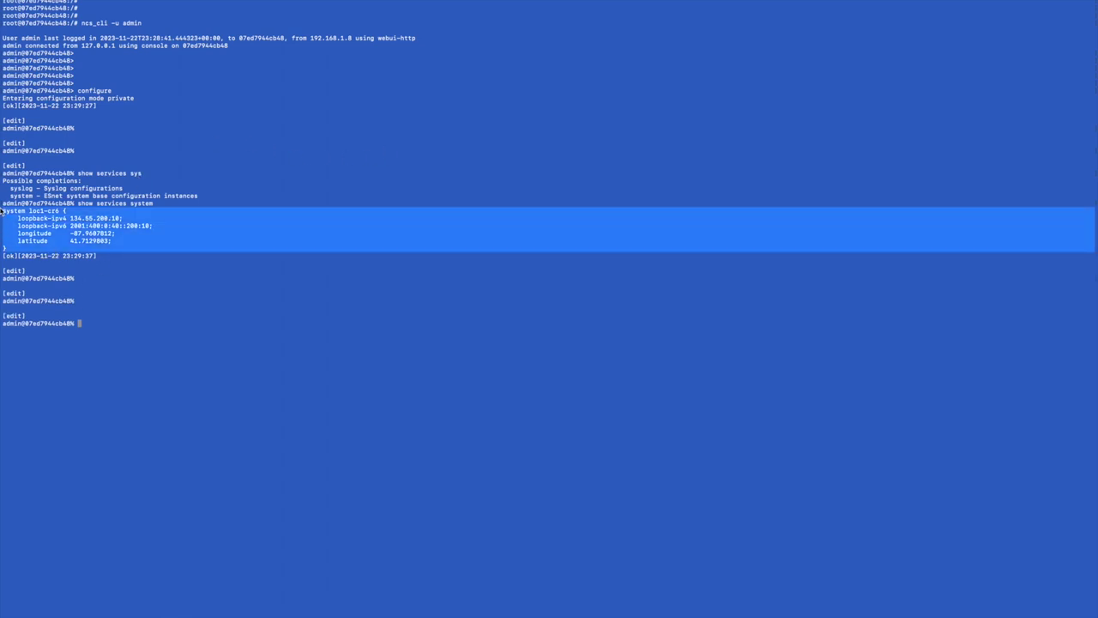
left_click(183, 175)
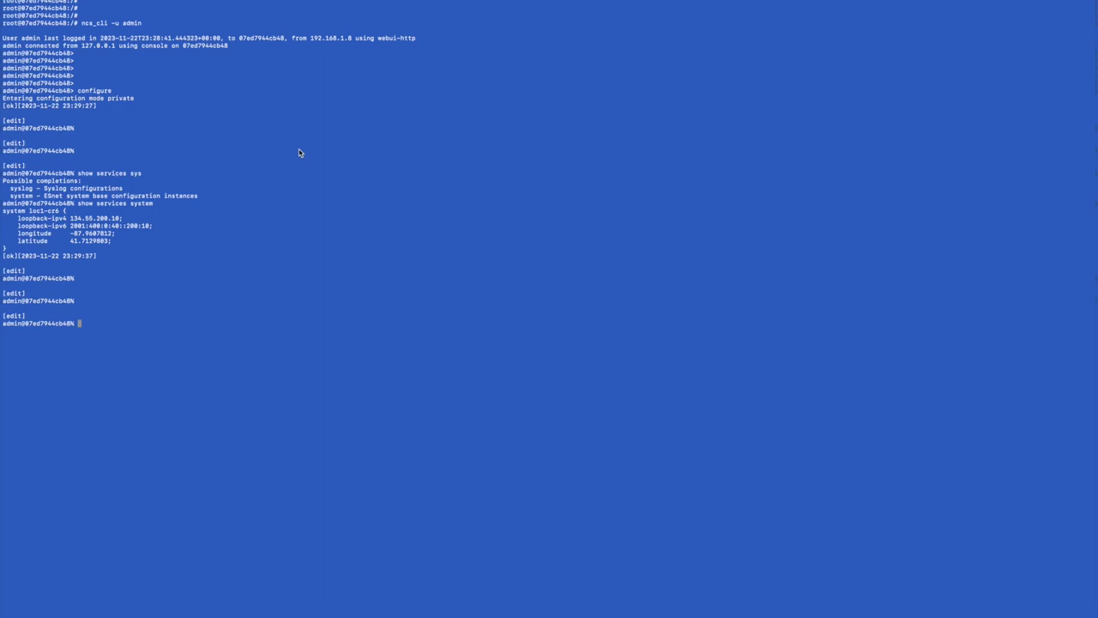
key("ctrl+Left")
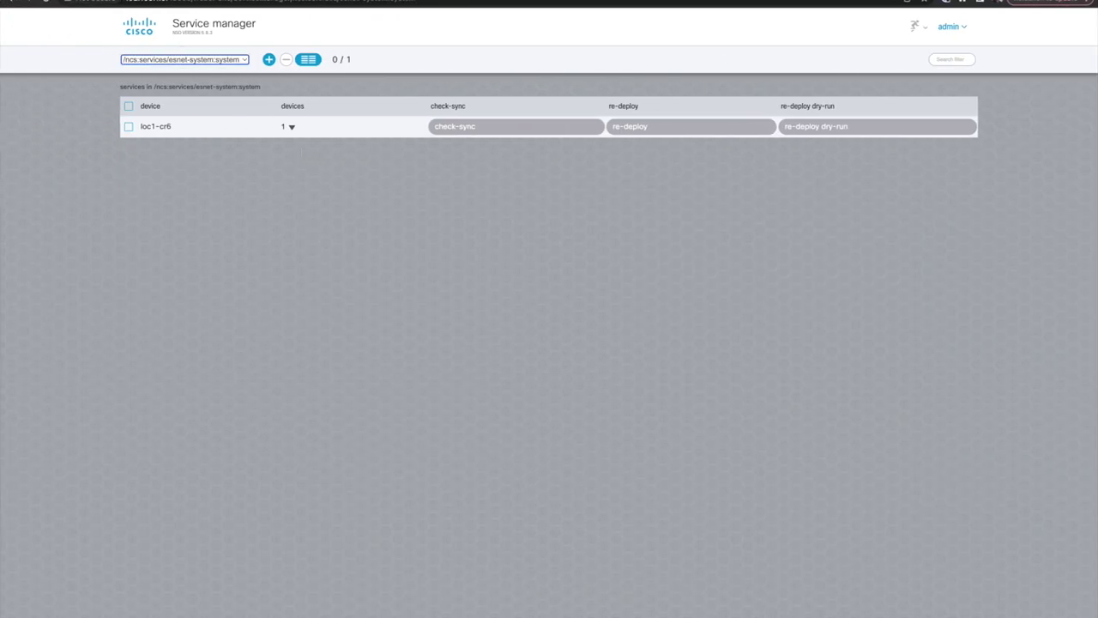
- Run 'Add device to system service (prep for backbone link service)' on the loc2-cr6 subscription
left_click(122, 4)
key("ctrl+Tab")
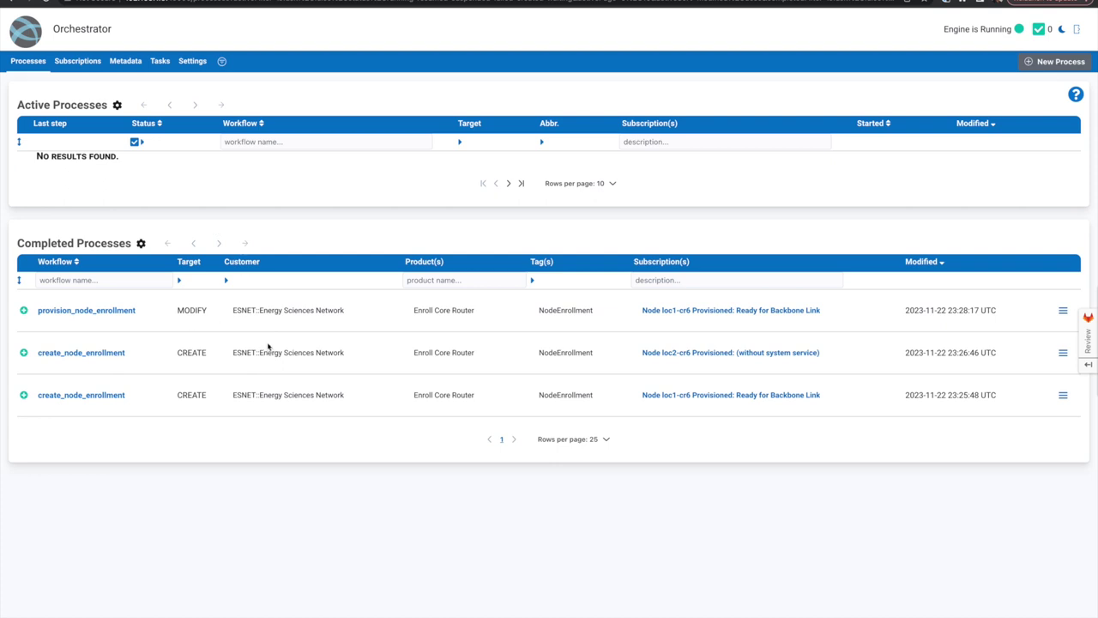
left_click(722, 358)
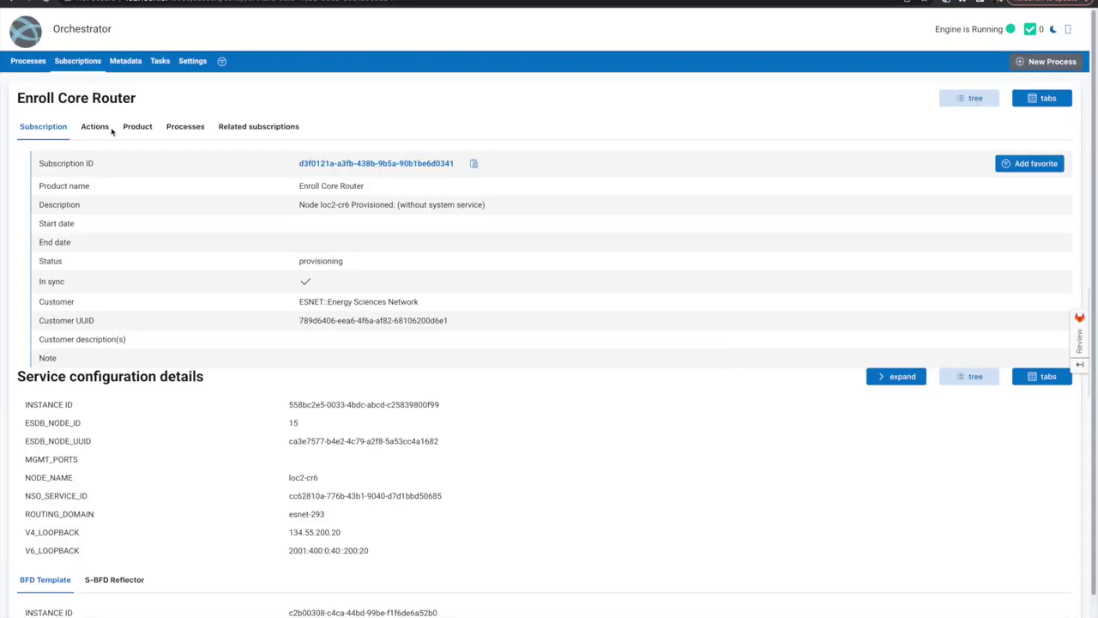
left_click(94, 129)
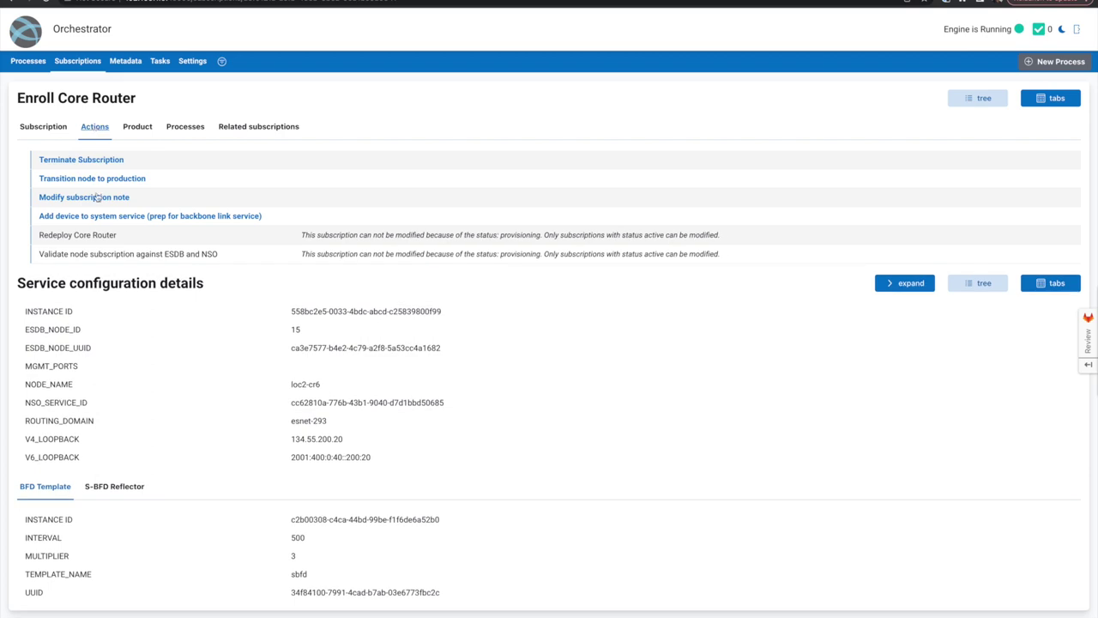
left_click(120, 217)
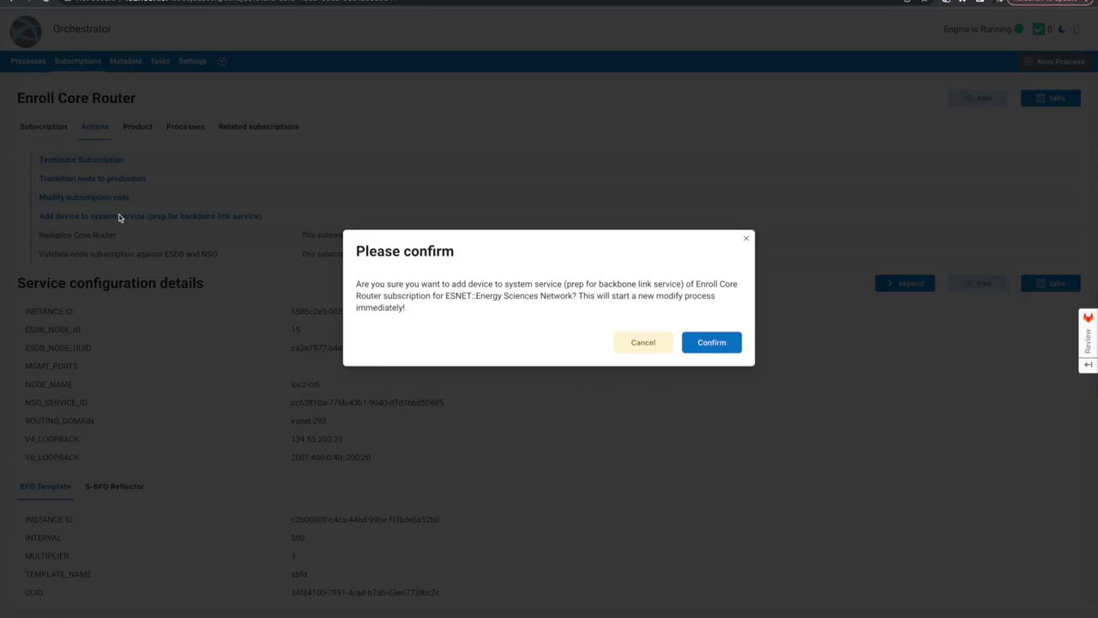
left_click(712, 343)
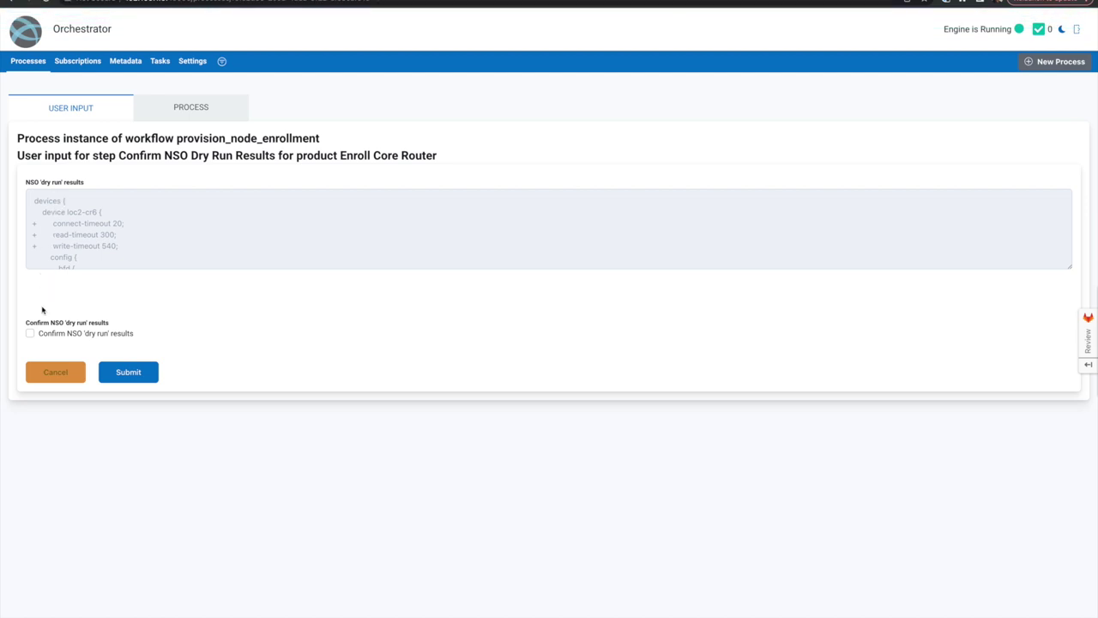
- Approve and submit the NSO dry-run for loc2-cr6's process, then return to the process list
left_click(57, 335)
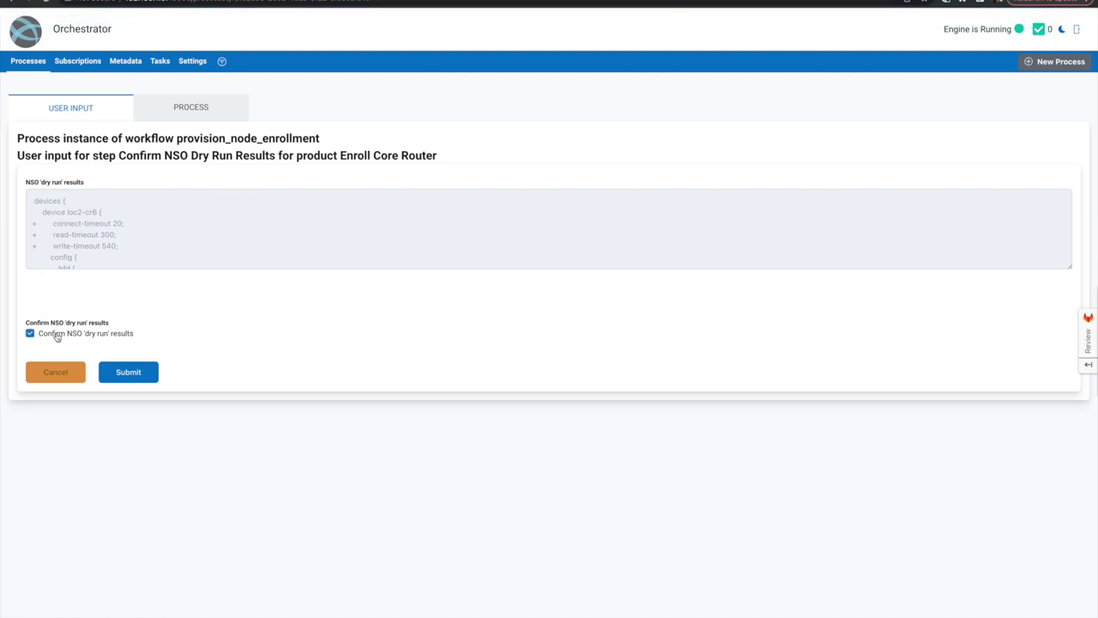
left_click(126, 373)
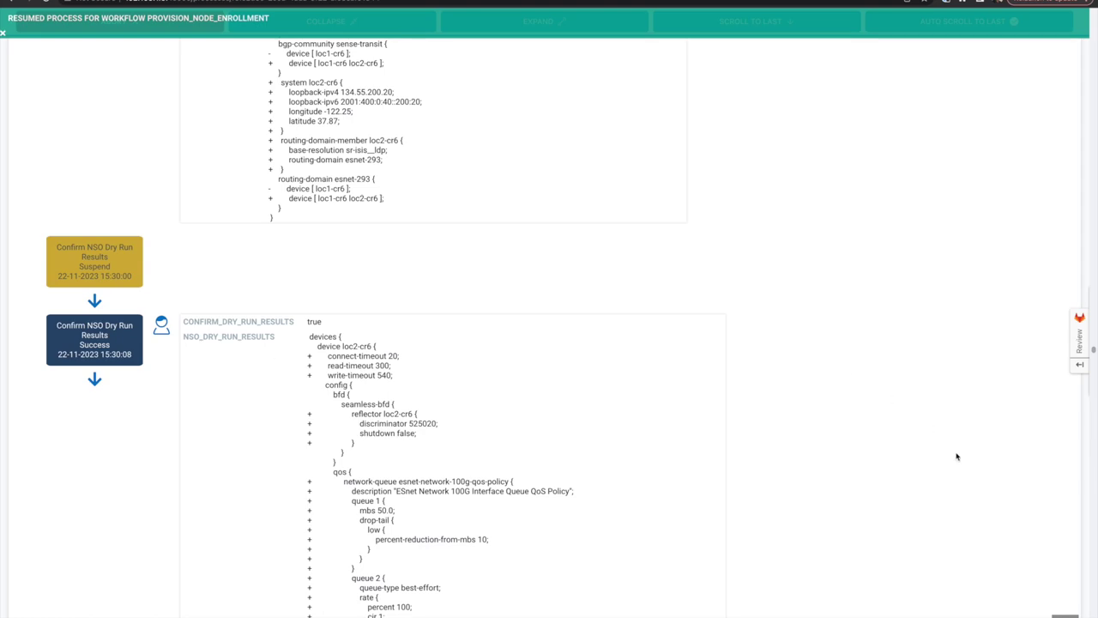
scroll(987, 515, "down", 4)
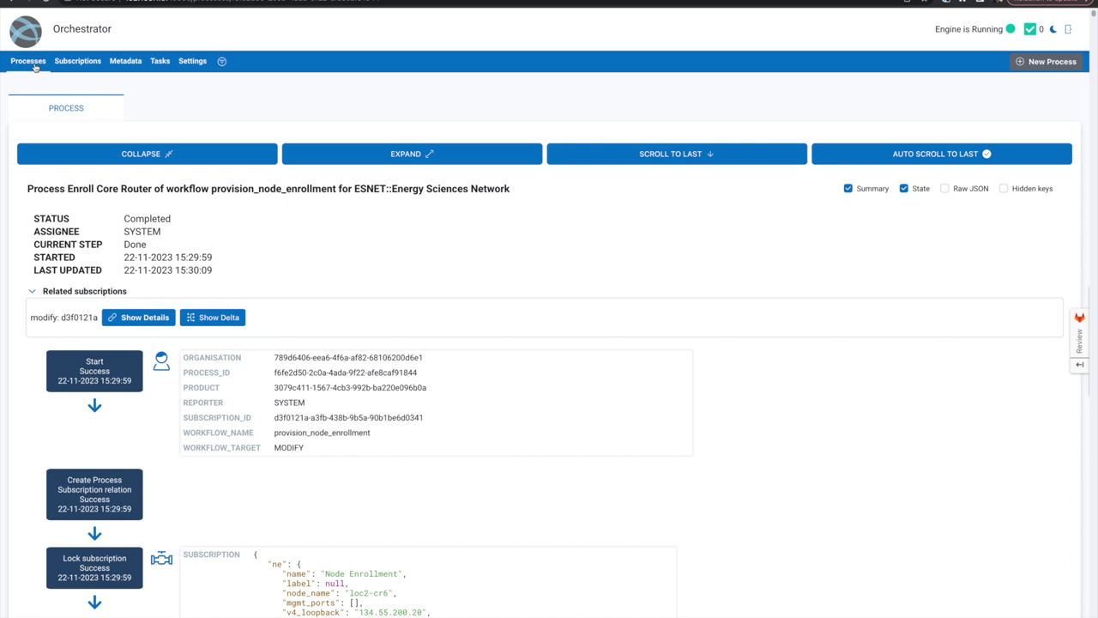
left_click(28, 61)
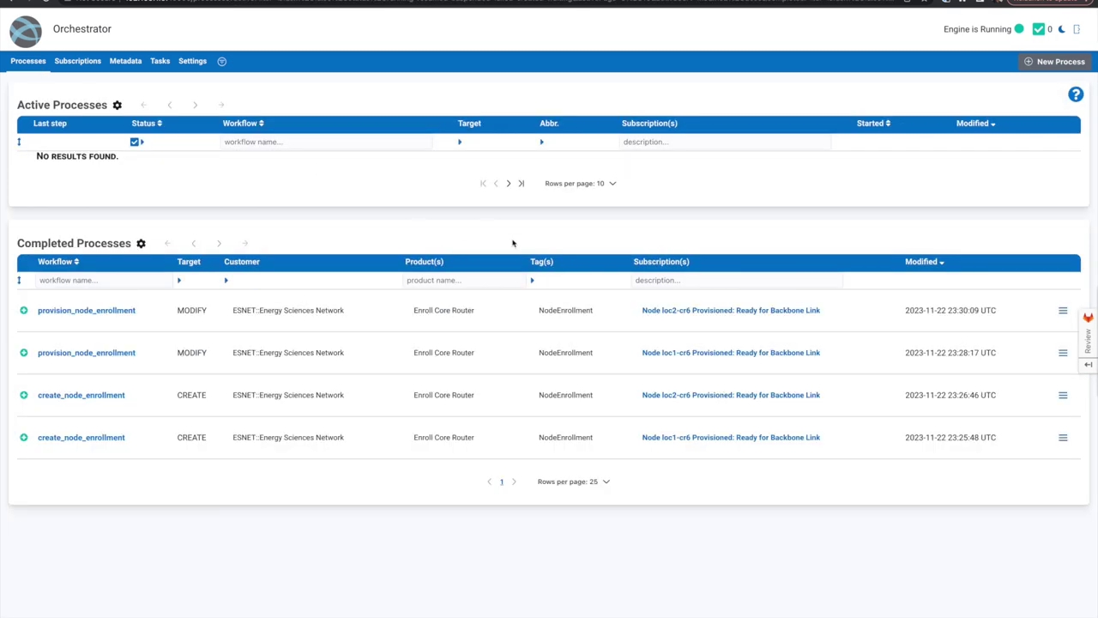
left_click(354, 4)
- Reload NSO's system service list and rerun 'show services system' to confirm loc1-cr6 and loc2-cr6
left_click(428, 2)
key("Return")
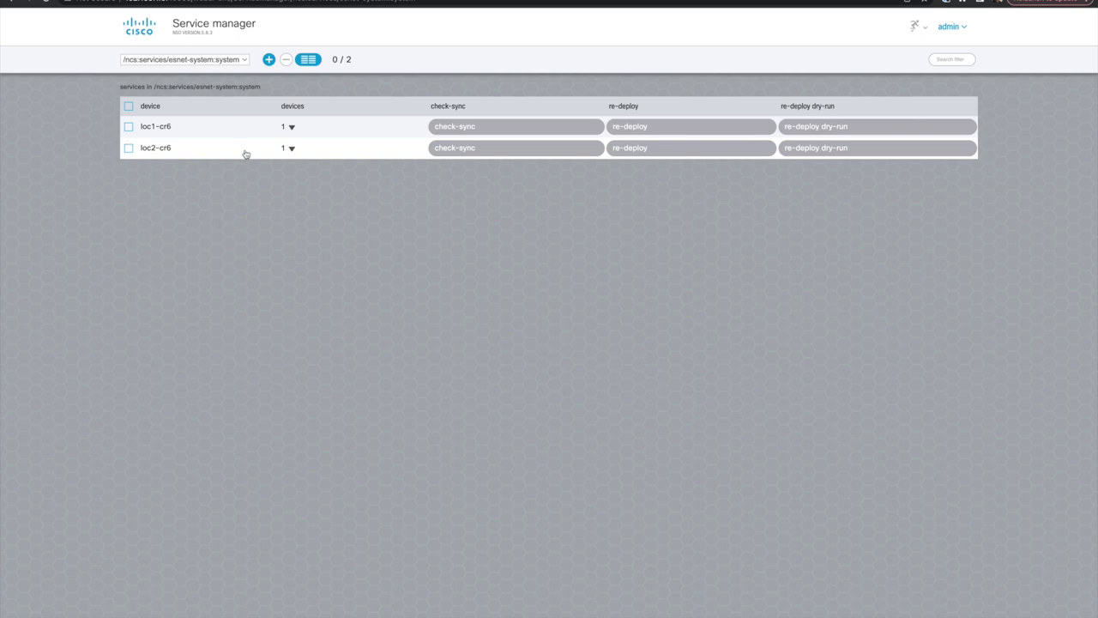
key("ctrl+Right")
key("Return")
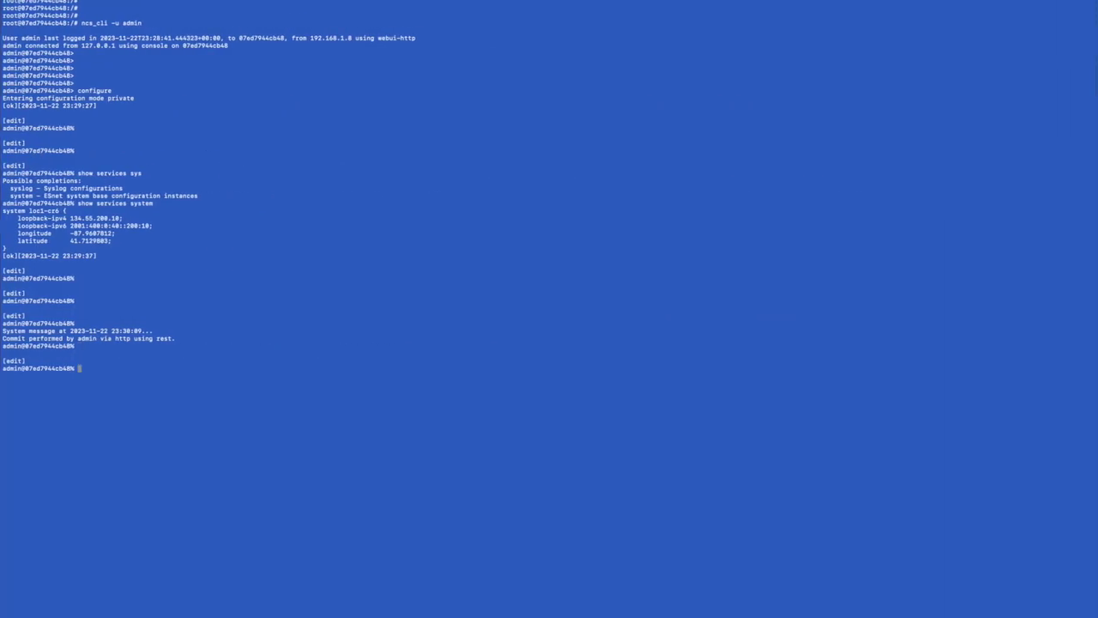
key("Return")
key("Return")
key("Up")
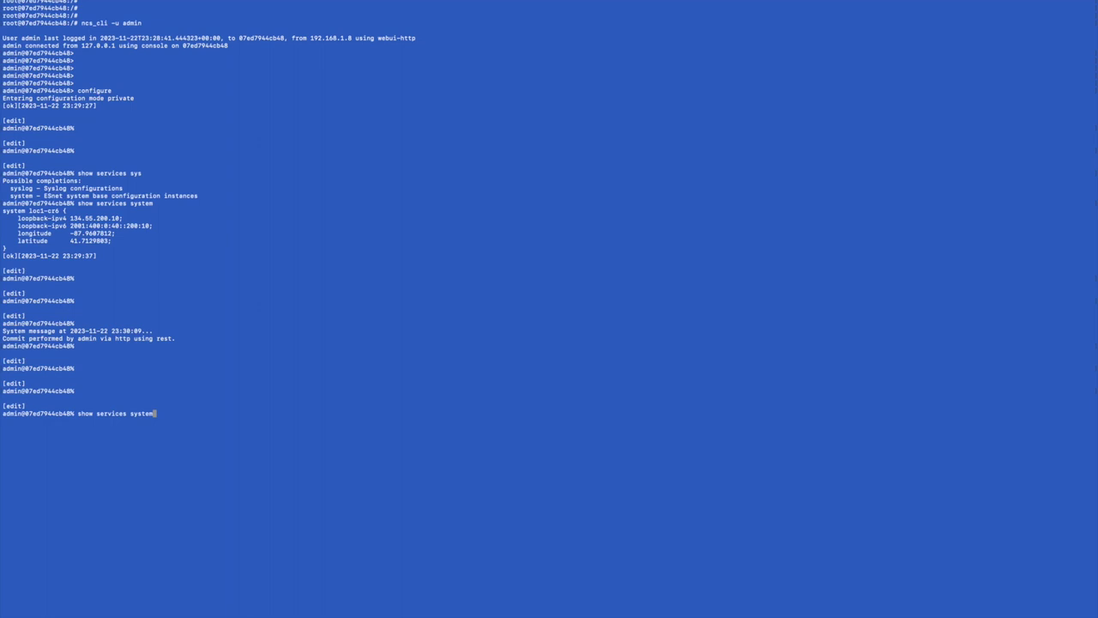
key("Return")
key("Return")
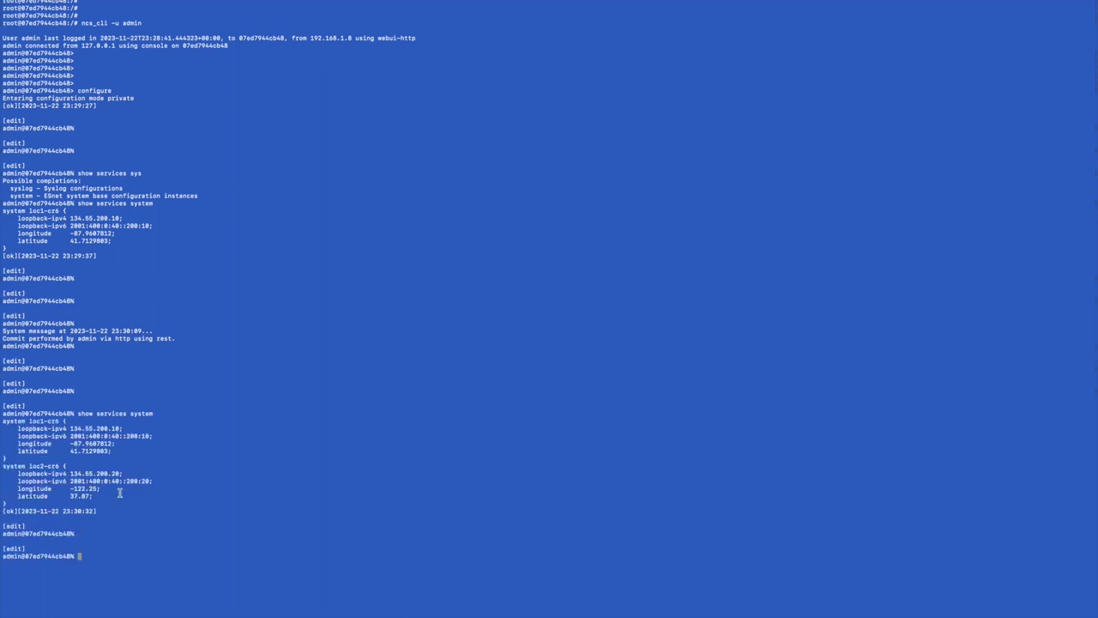
- Cycle through the workspaces back to the ESnet Network Equipment list
key("ctrl+Right")
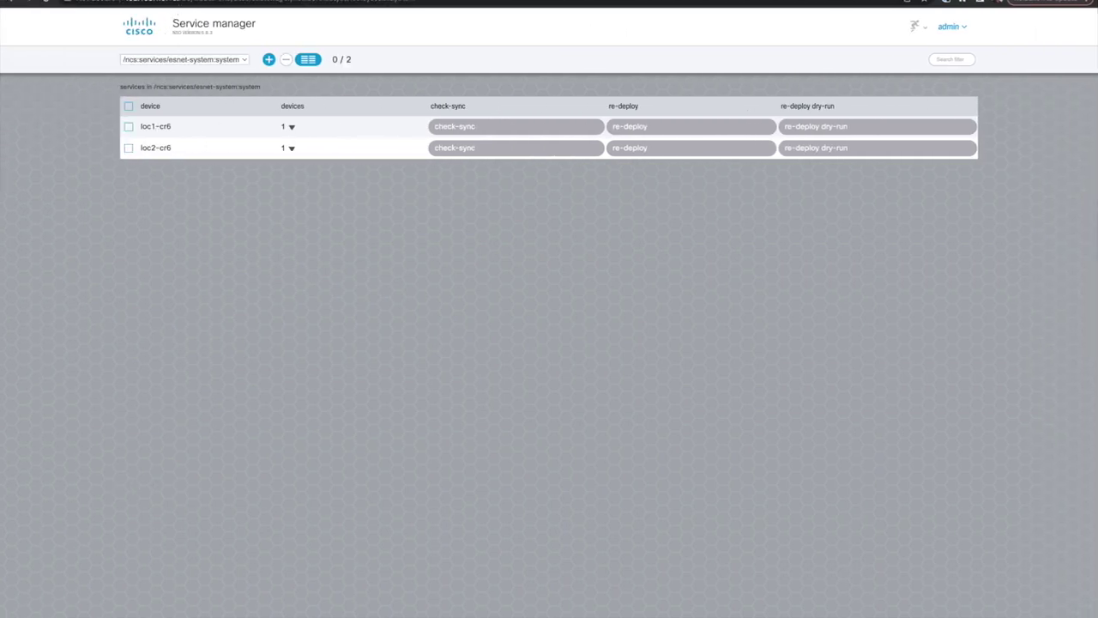
key("ctrl+Right")
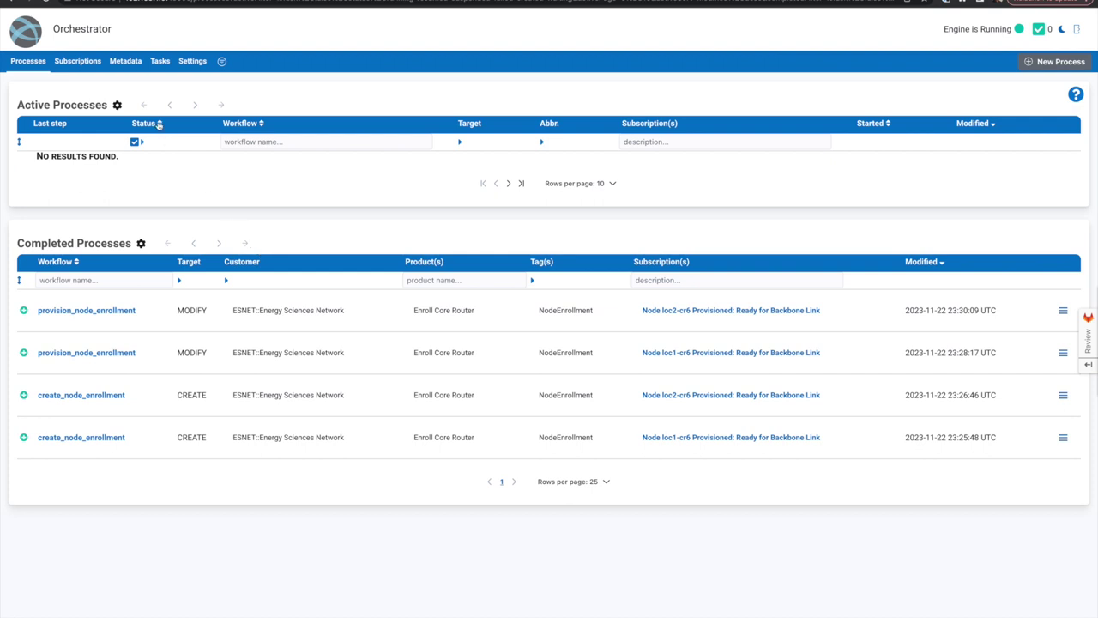
key("ctrl+Right")
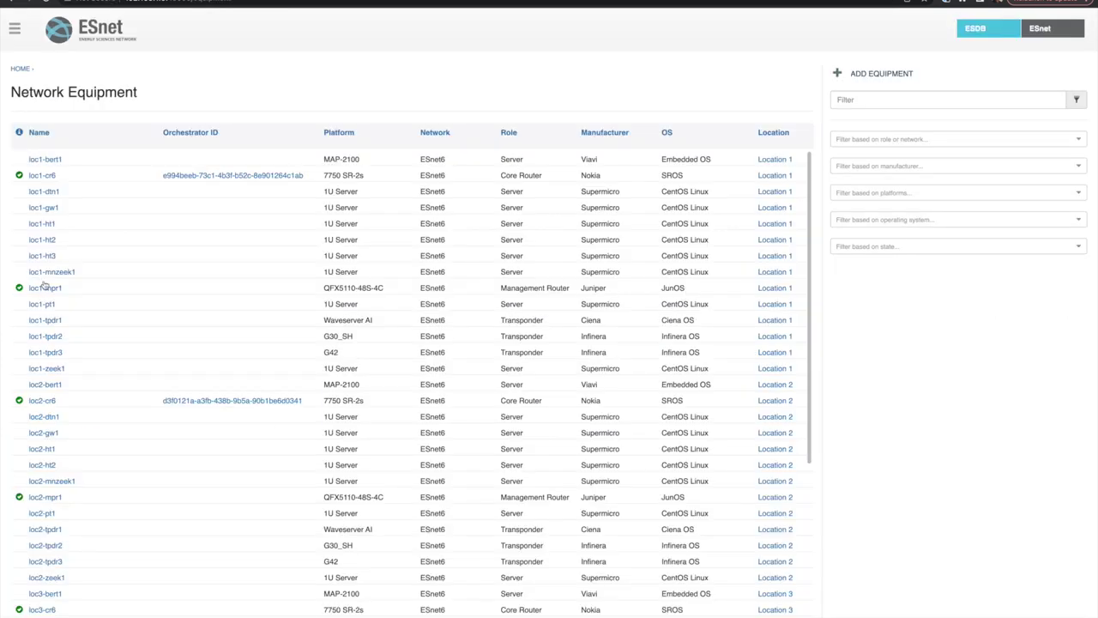
- Open loc1-cr6 in ESDB and review its Interfaces / Circuits, including planned circuit ESNET-Z00001
left_click(47, 176)
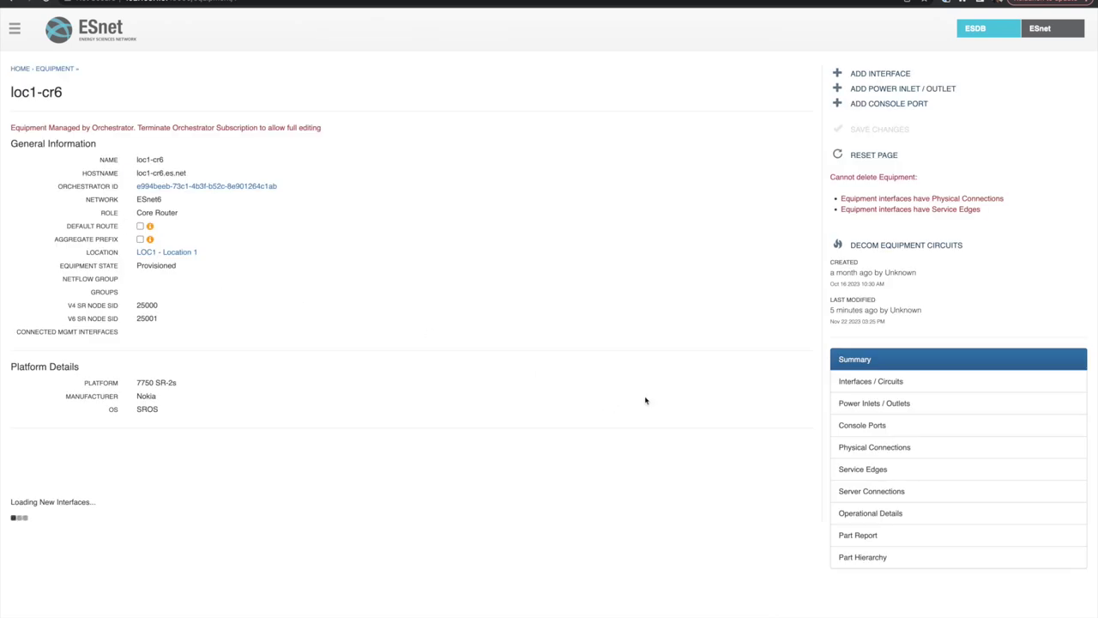
left_click(869, 380)
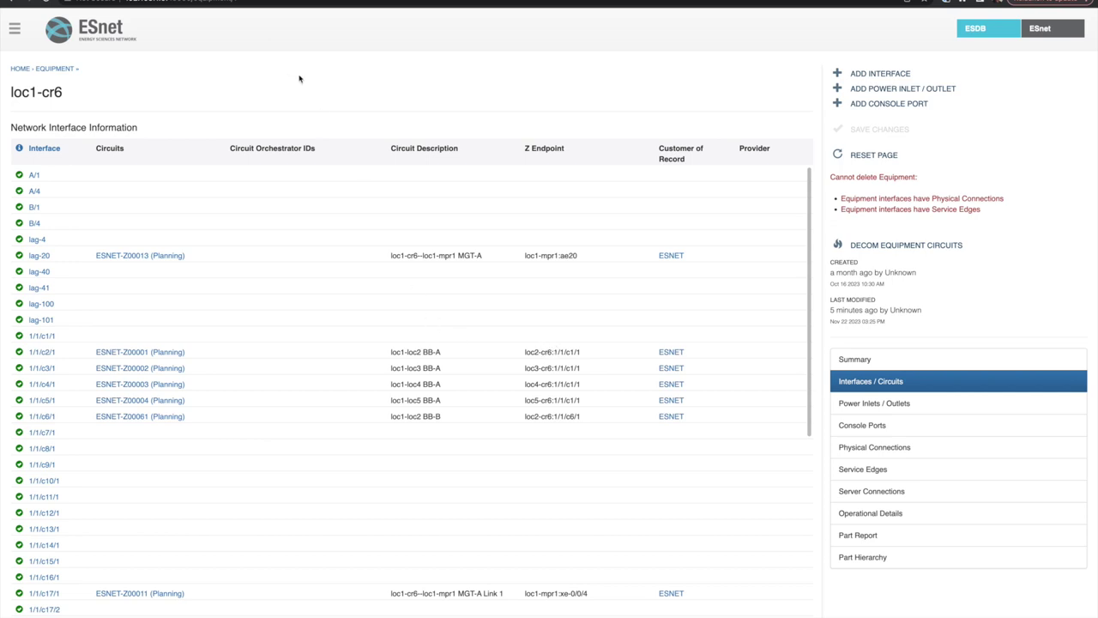
key("ctrl+Tab")
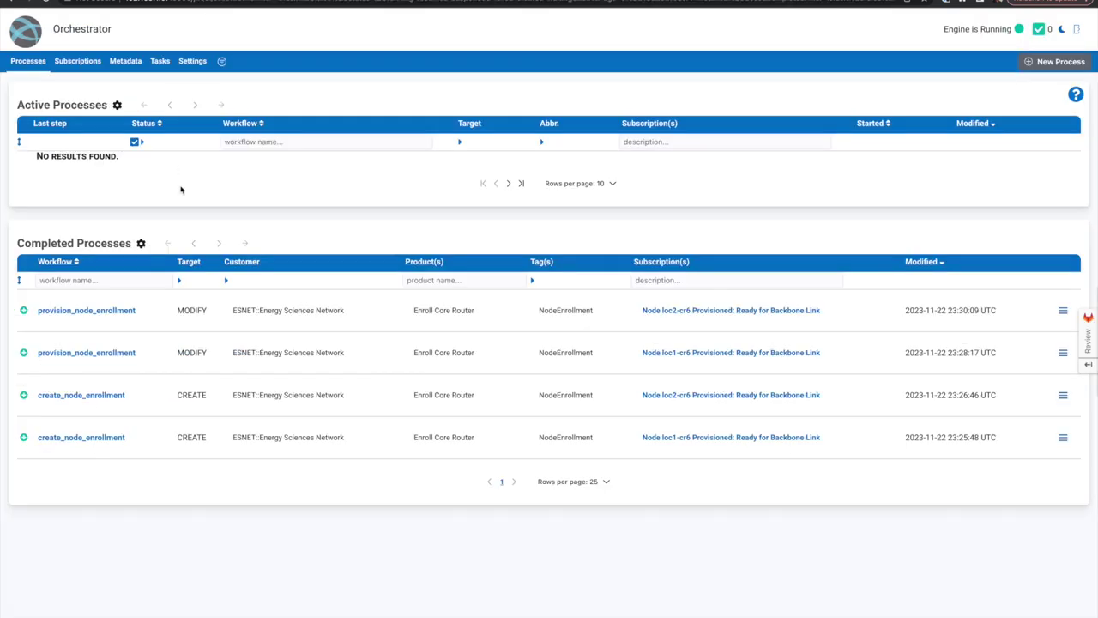
- Submit a new ECMP Group process for ESDB circuit ESNET-Z00001 between loc1-cr6 and loc2-cr6
left_click(1056, 61)
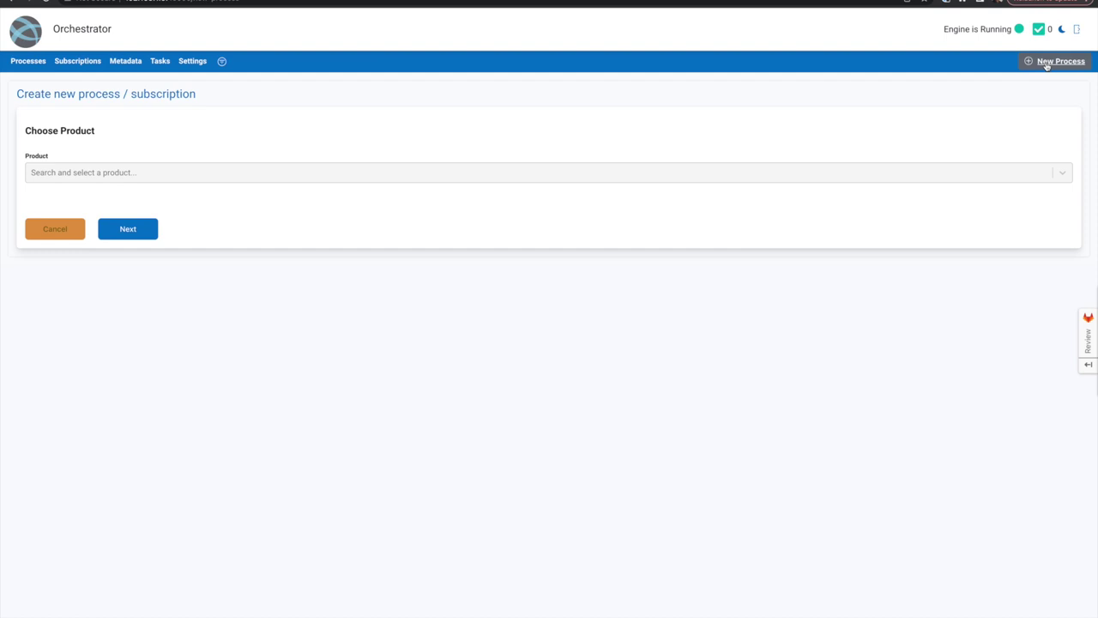
left_click(203, 174)
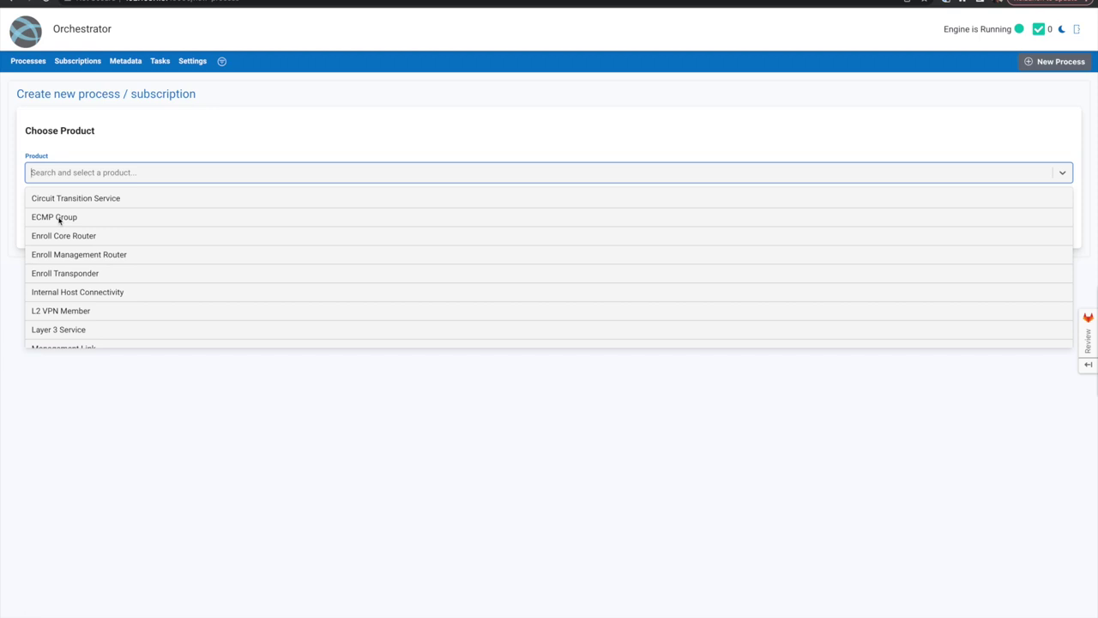
left_click(59, 219)
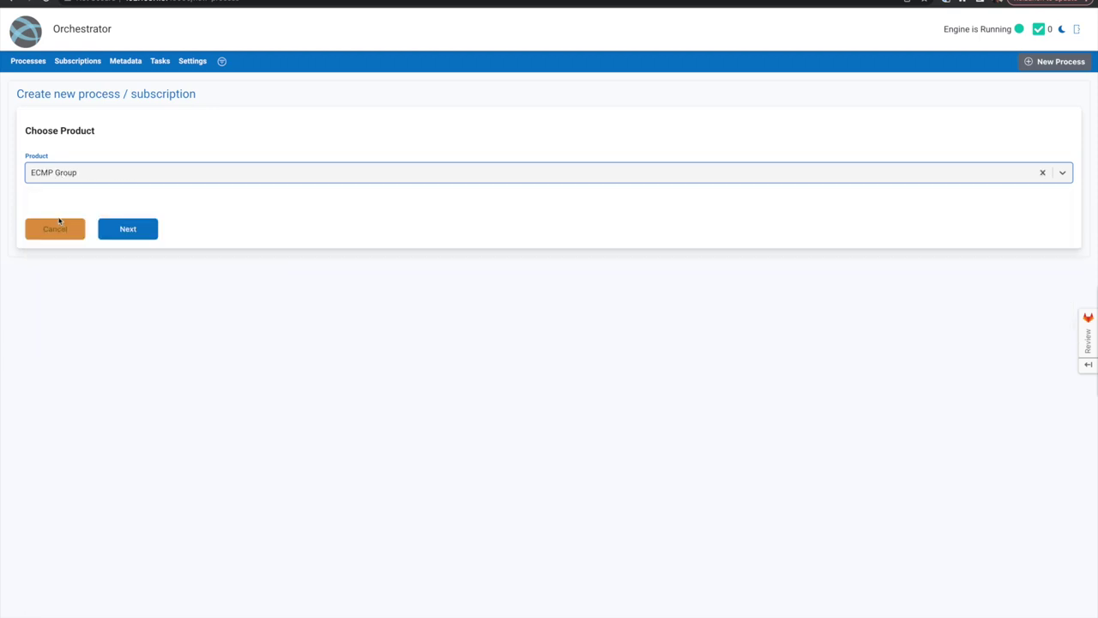
left_click(128, 229)
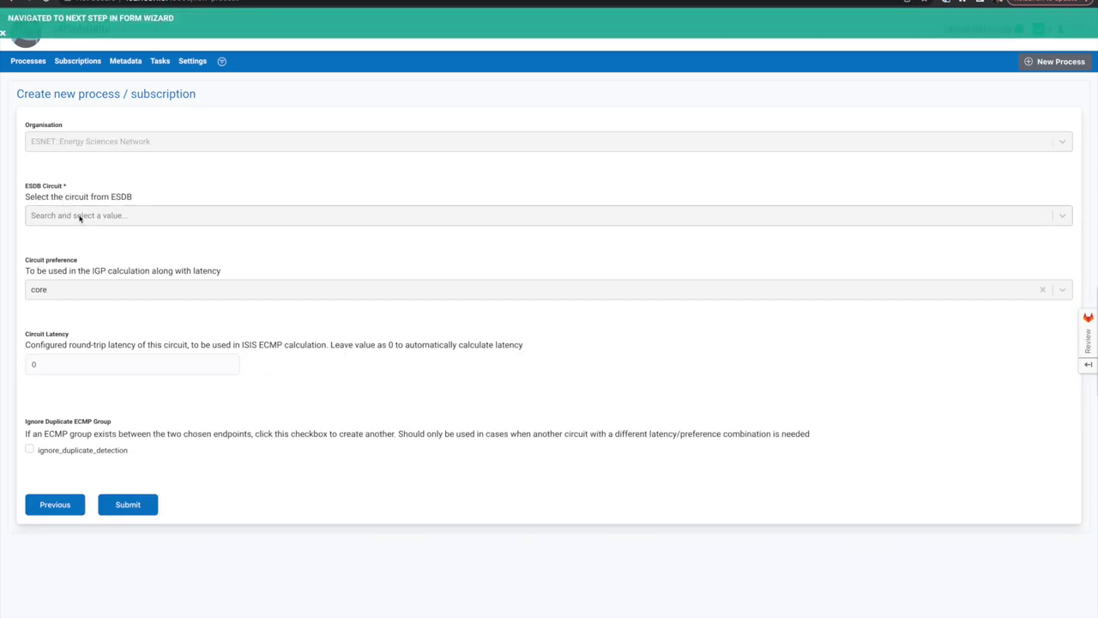
left_click(109, 218)
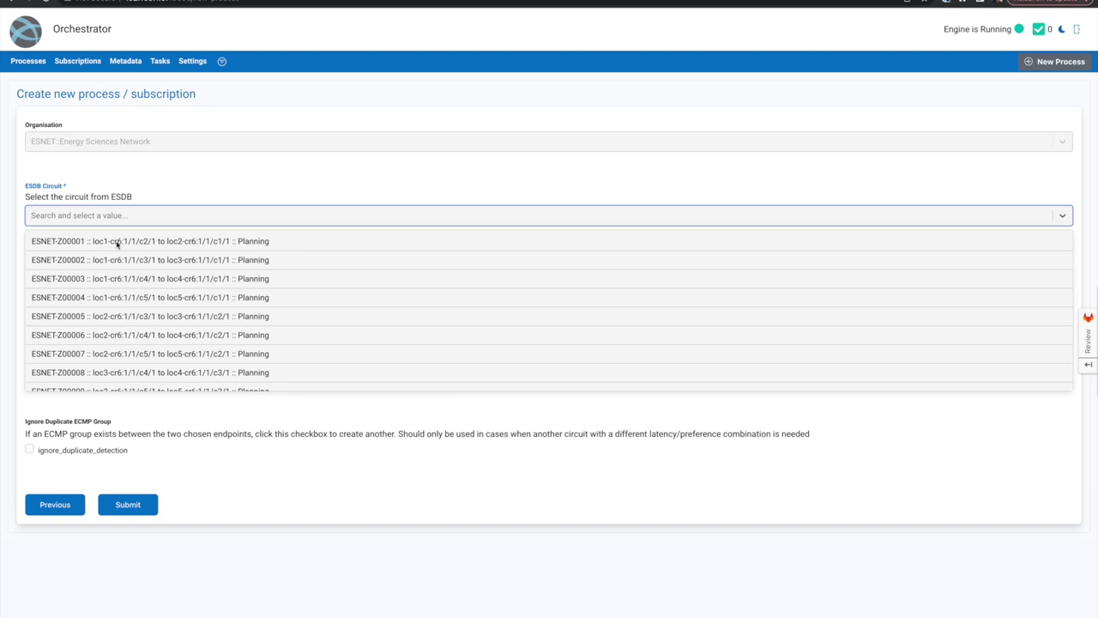
left_click(167, 244)
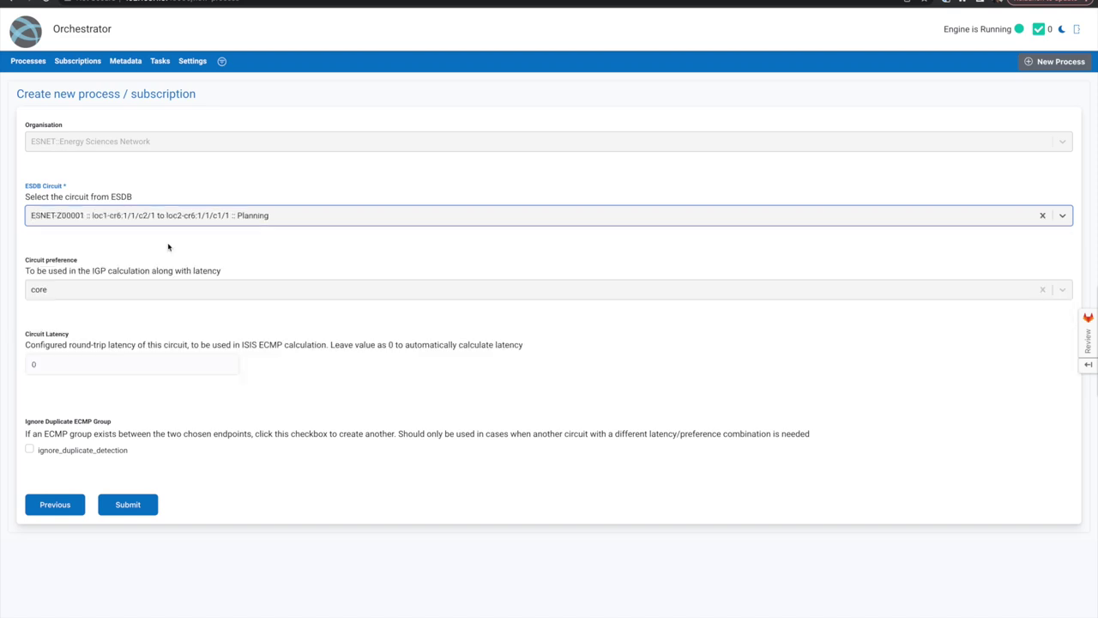
left_click(137, 507)
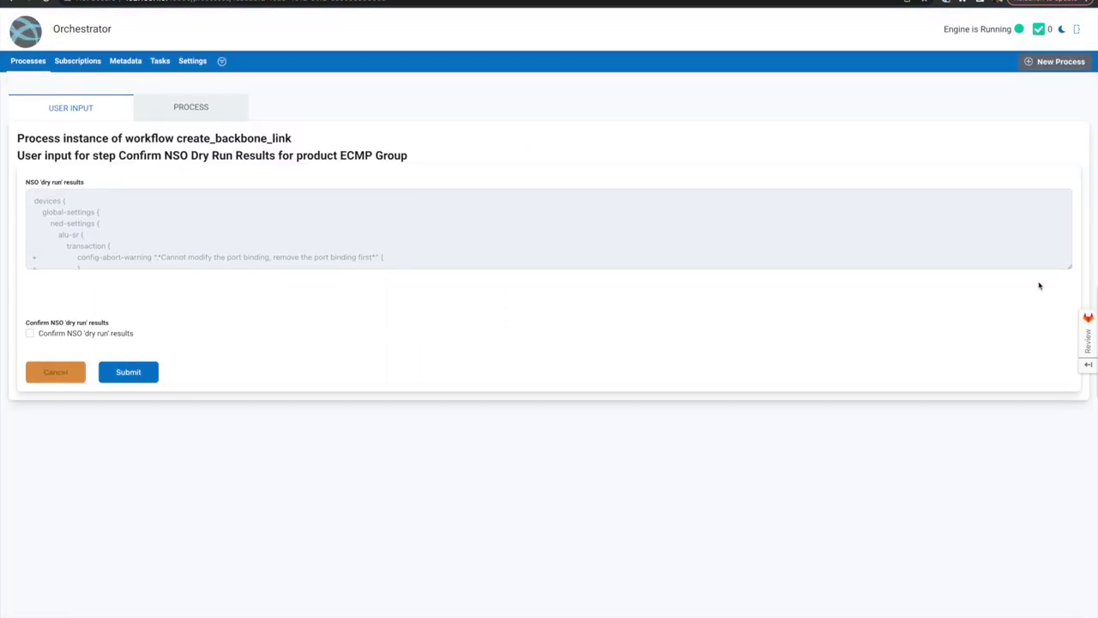
- Enlarge the NSO dry-run results area and read through the backbone link changes
left_click_drag(1071, 267, 1071, 498)
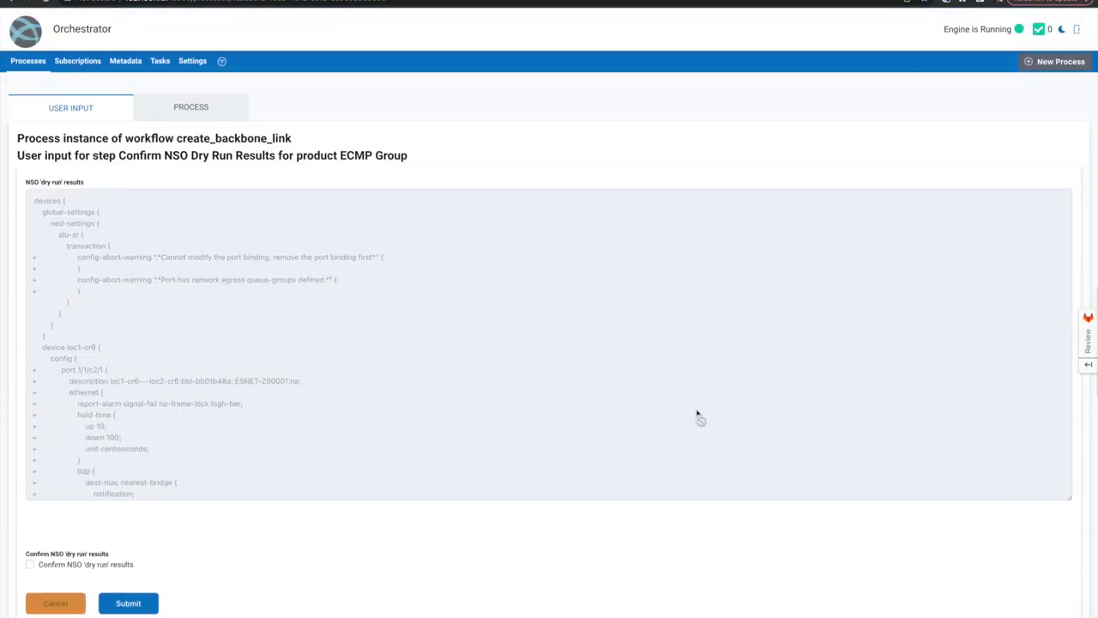
scroll(578, 382, "down", 10)
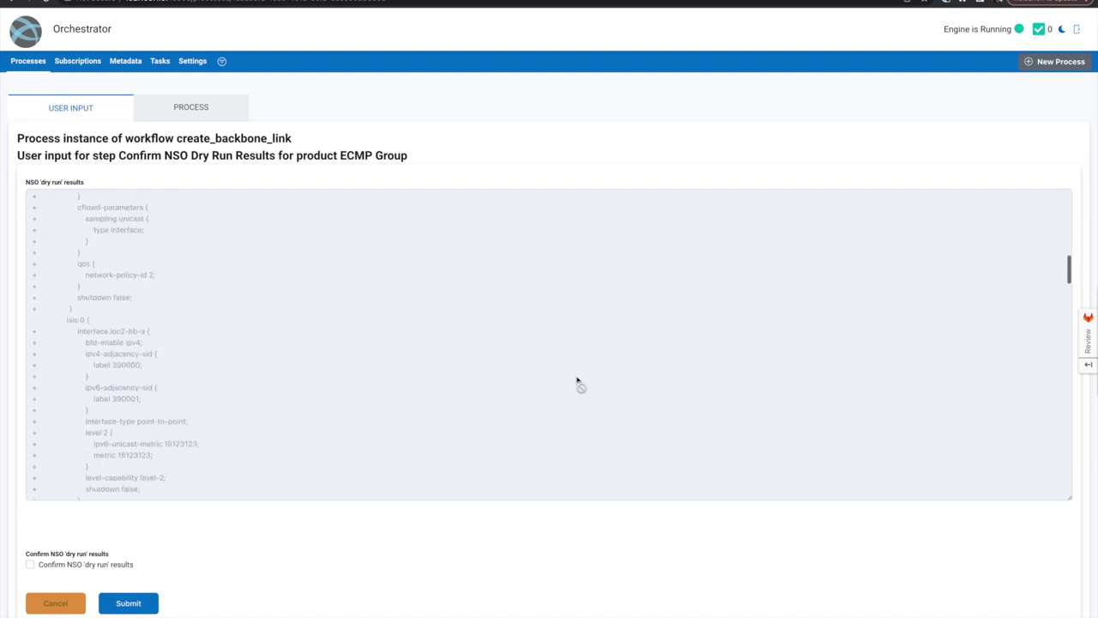
scroll(578, 381, "down", 10)
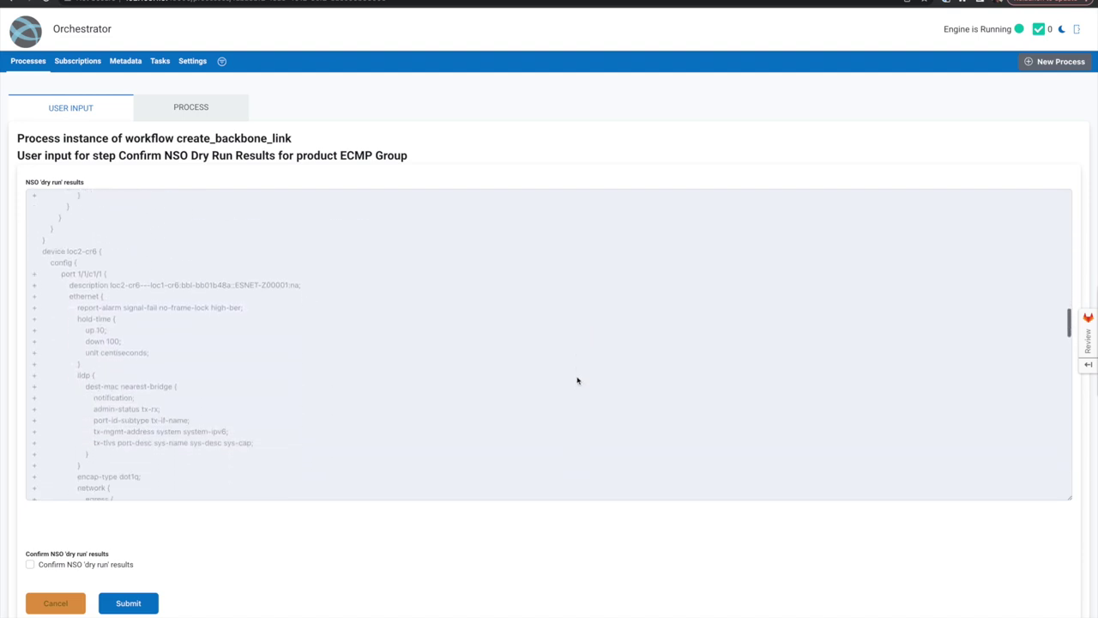
scroll(577, 381, "down", 10)
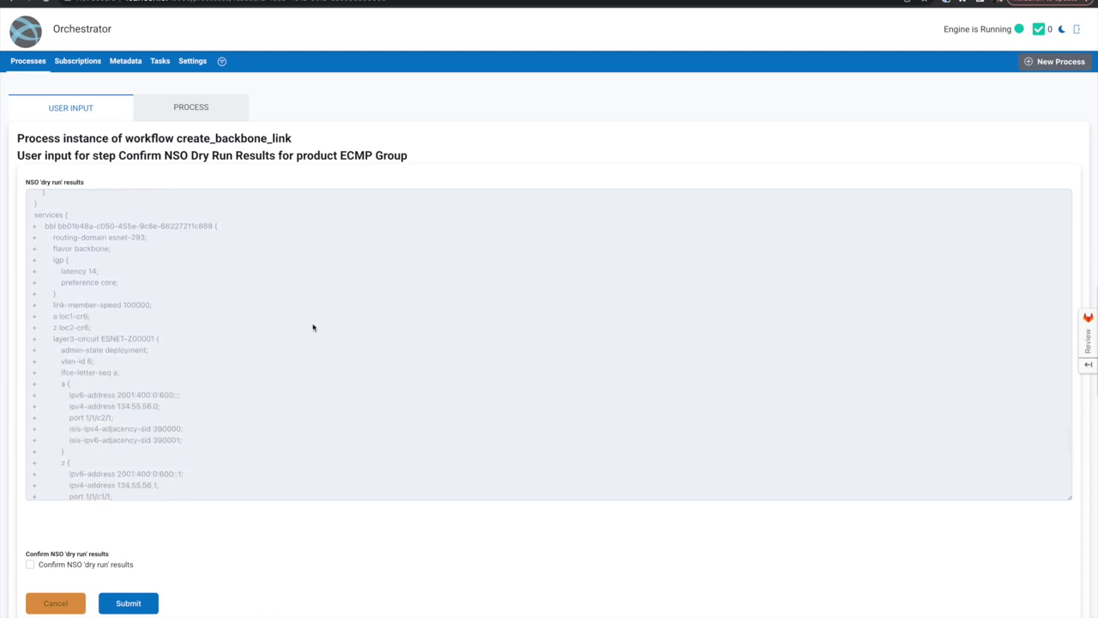
scroll(115, 337, "down", 5)
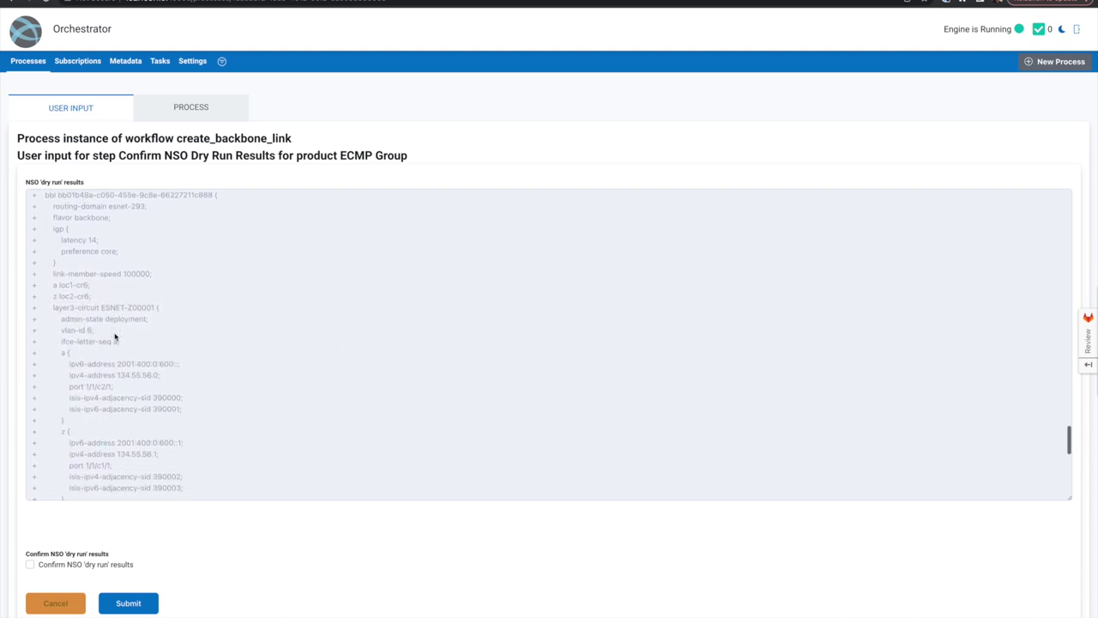
scroll(74, 375, "down", 5)
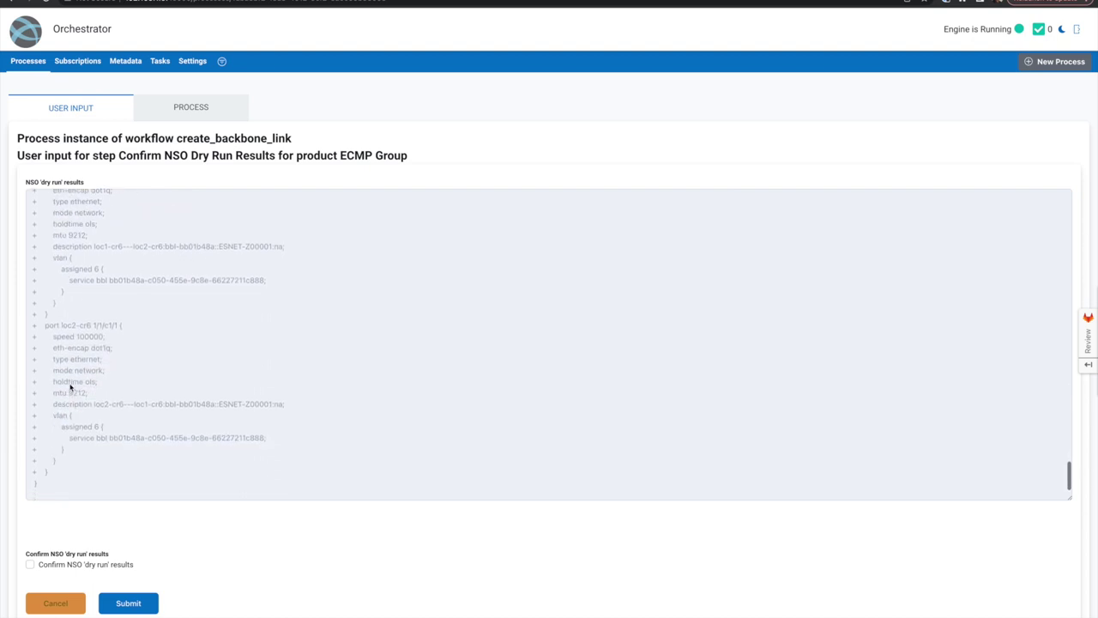
scroll(132, 402, "up", 1)
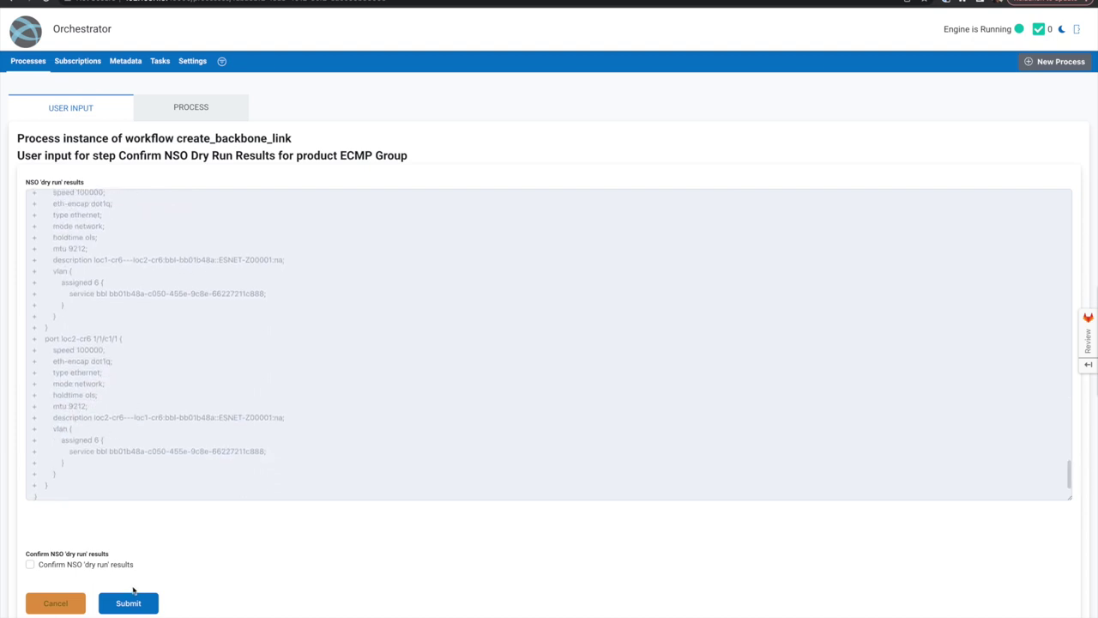
- Confirm the NSO dry-run results, submit, and return to the process list
left_click(104, 567)
left_click(133, 605)
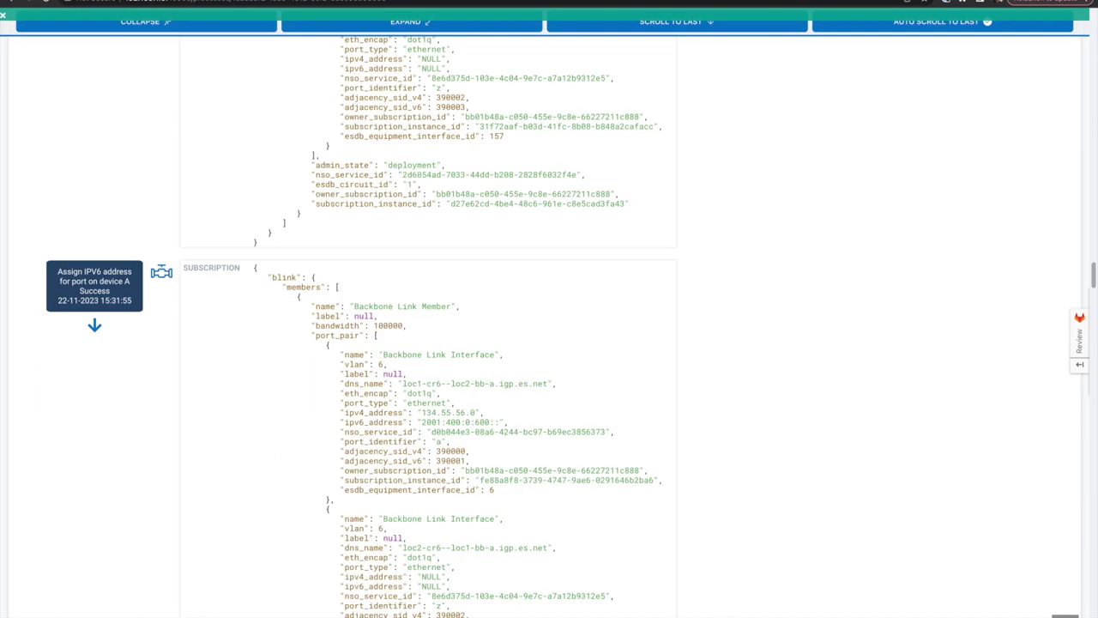
scroll(539, 374, "up", 2)
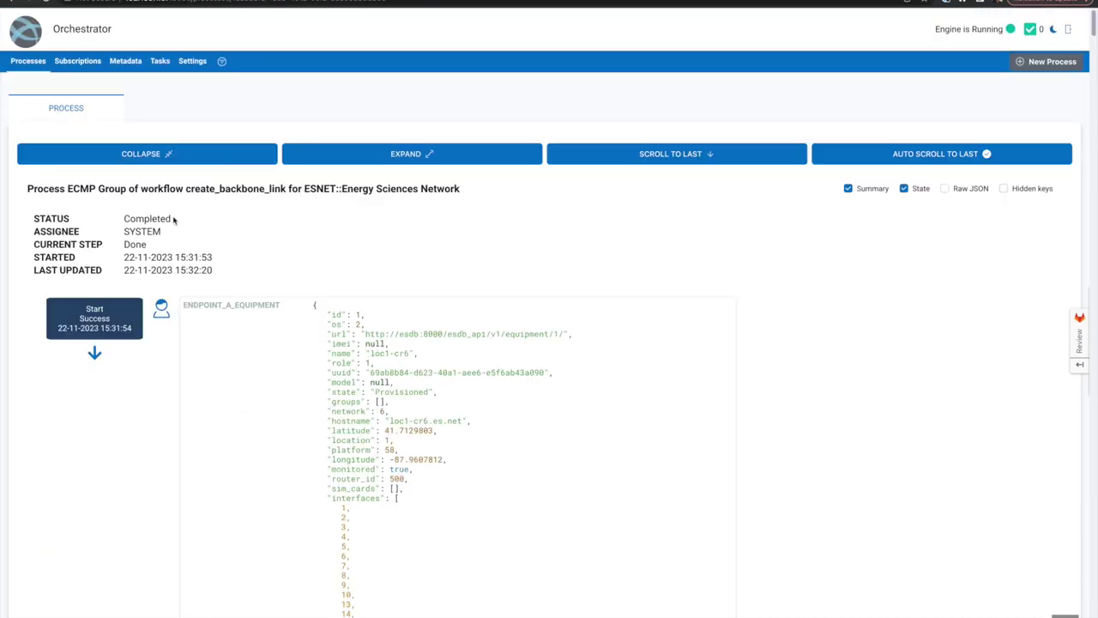
left_click(26, 62)
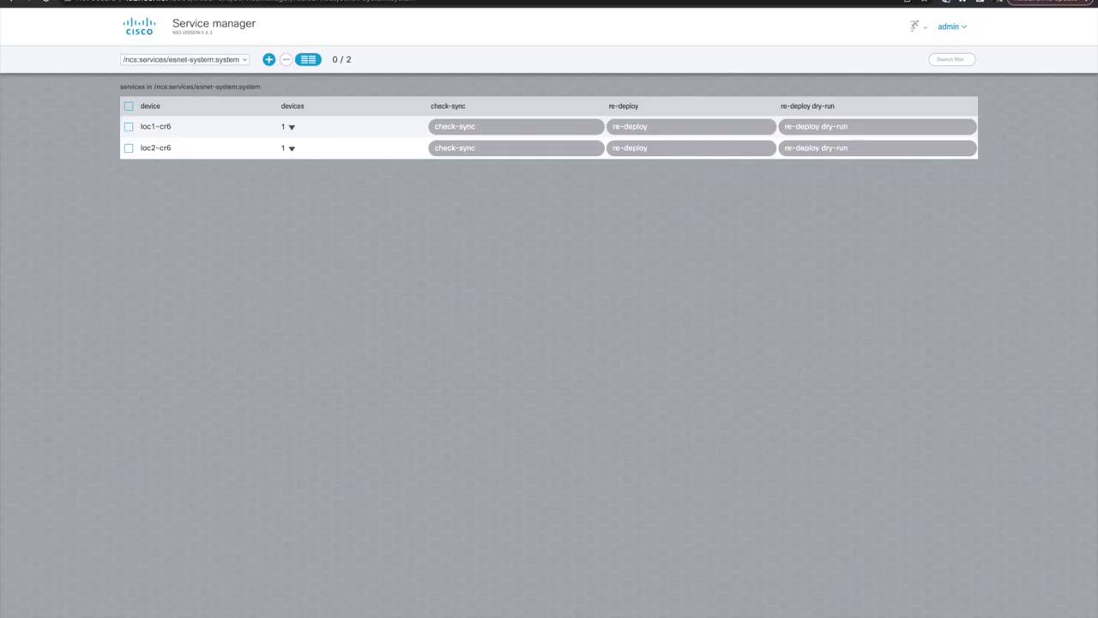
- Switch the NSO Service manager to the /ncs:services/esnet-bbl:bbl service point
left_click(216, 60)
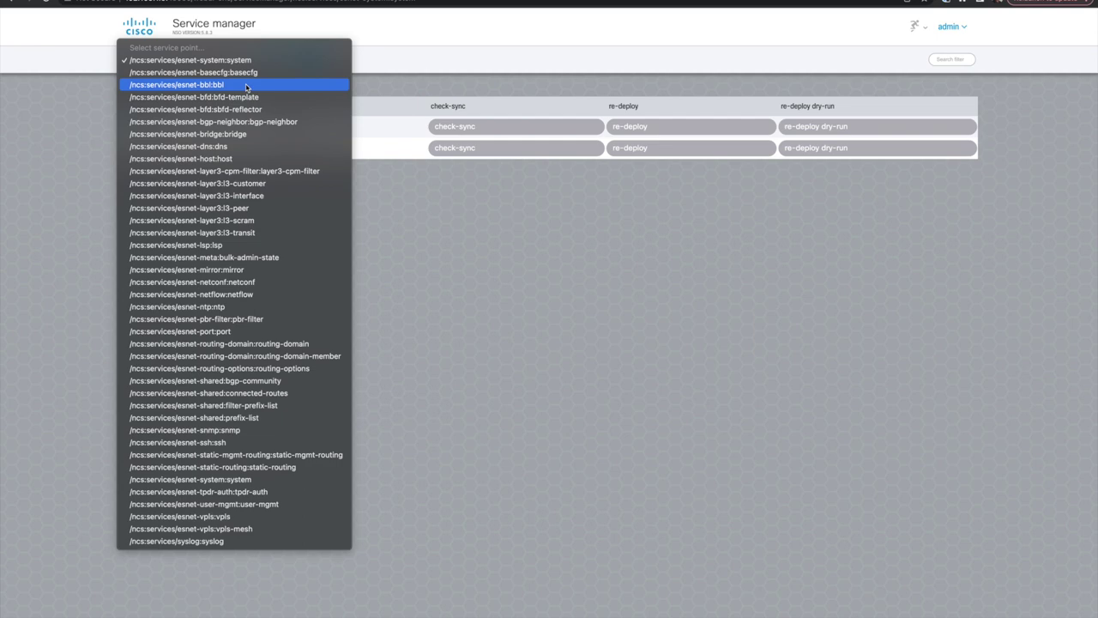
key("Escape")
key("Up")
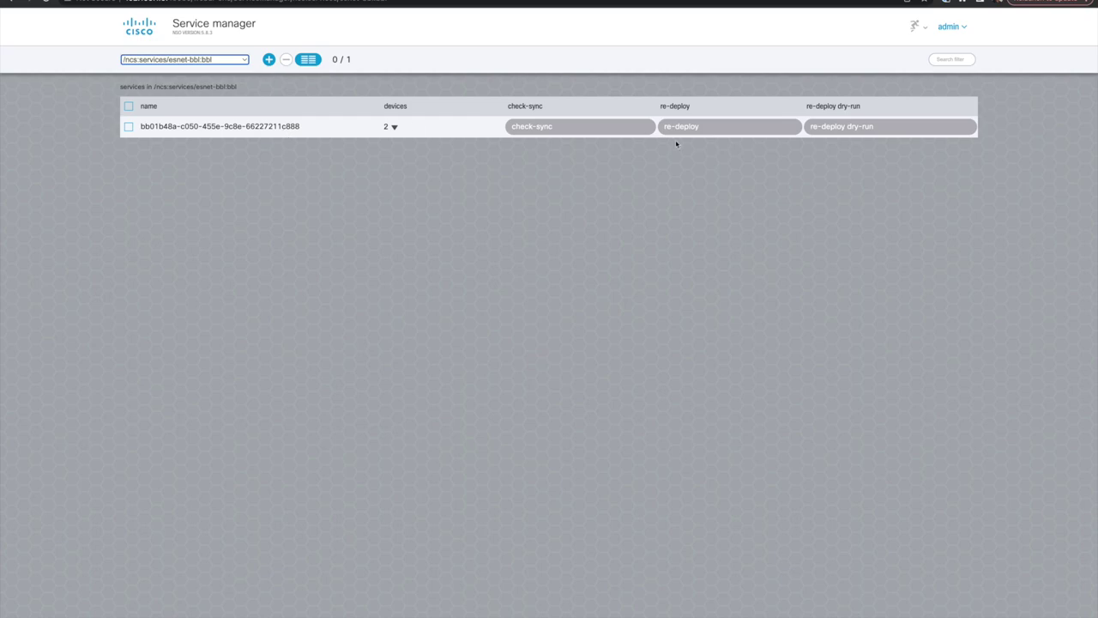
- Run 'show services bbl' in the NSO CLI to view the ESNET-Z00001 backbone config
key("ctrl+Right")
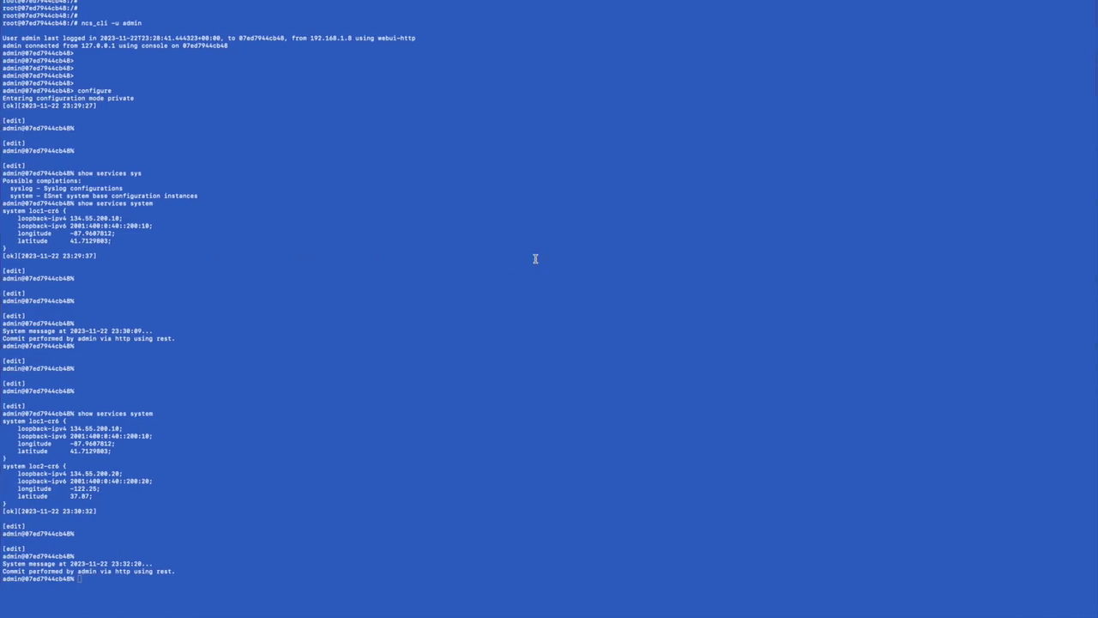
key("Return")
key("Return")
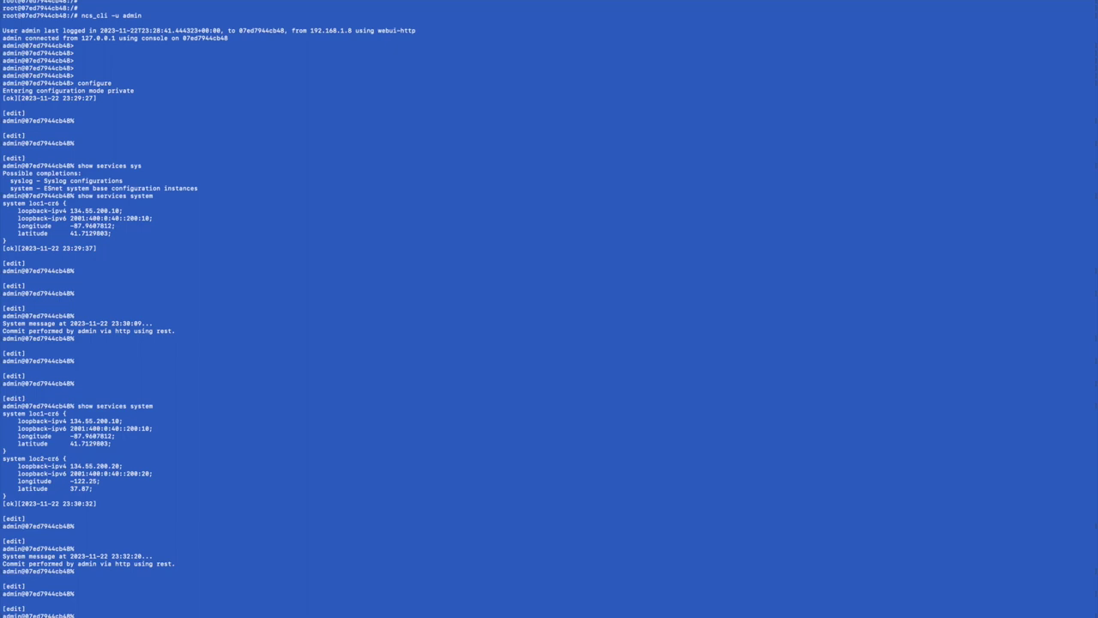
key("Return")
type("show services bbl")
key("Return")
key("Return")
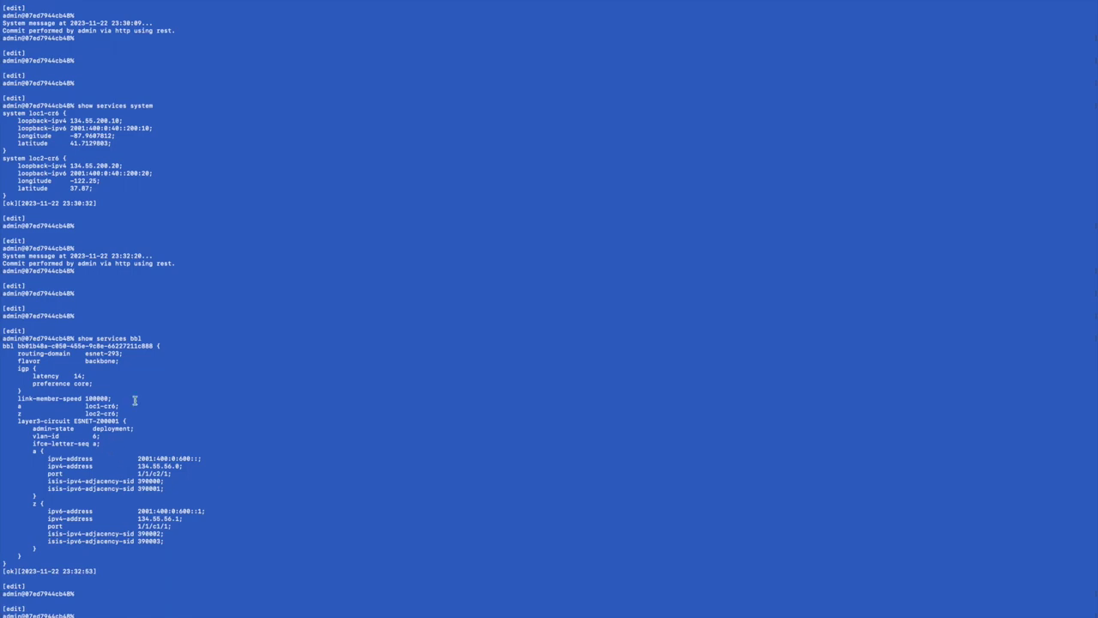
key("ctrl+Left")
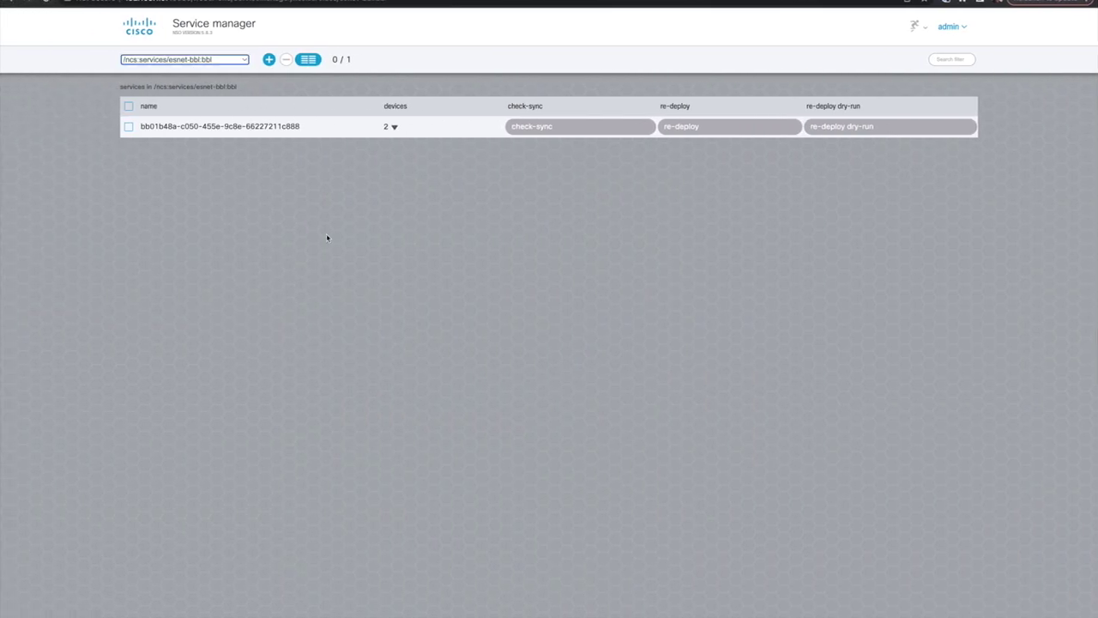
key("ctrl+Left")
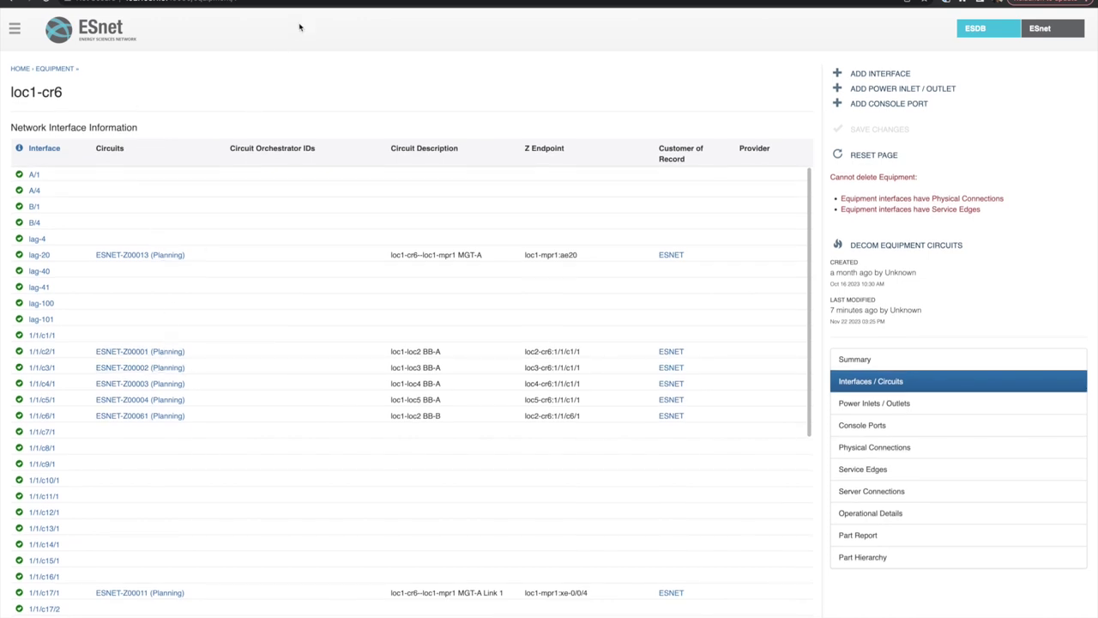
- Reload loc1-cr6's ESDB page and view its Interfaces / Circuits to check ESNET-Z00001's status
left_click(284, 2)
key("Return")
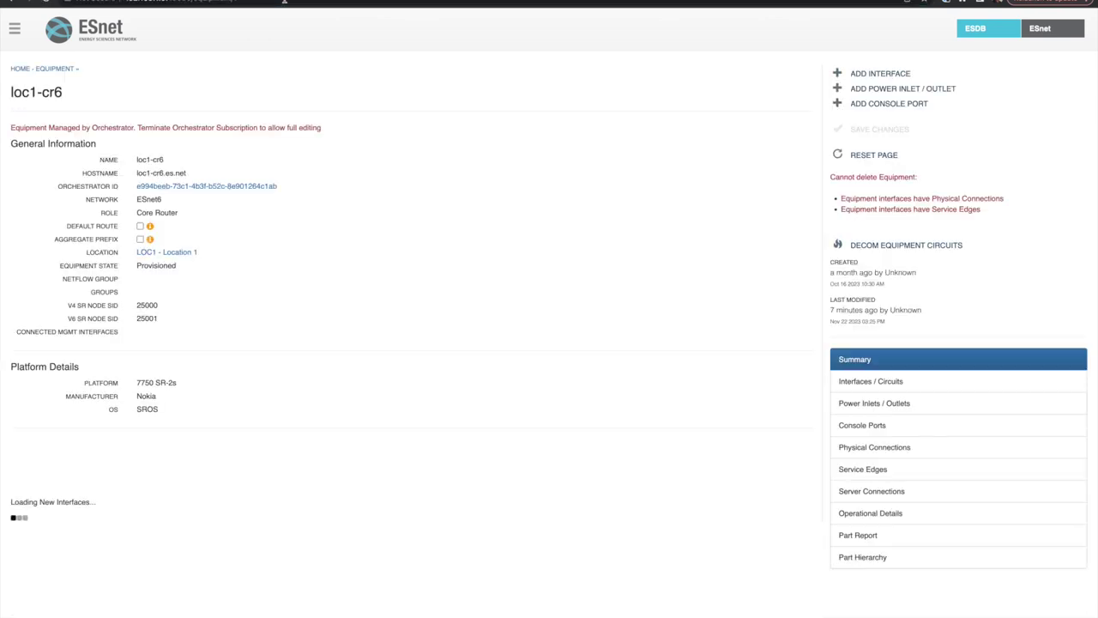
left_click(858, 380)
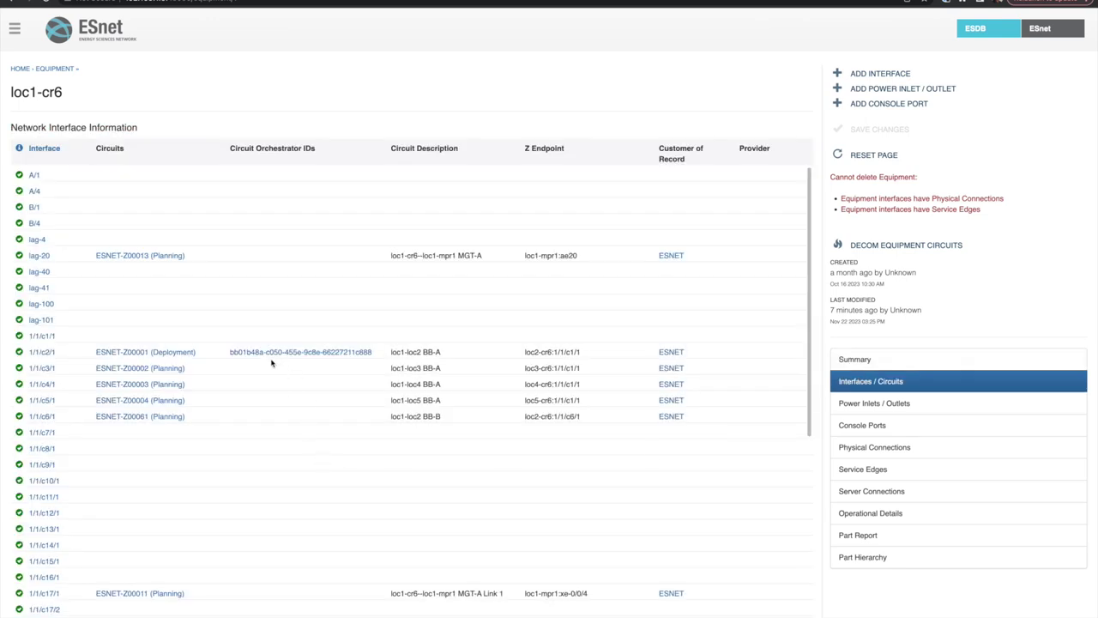